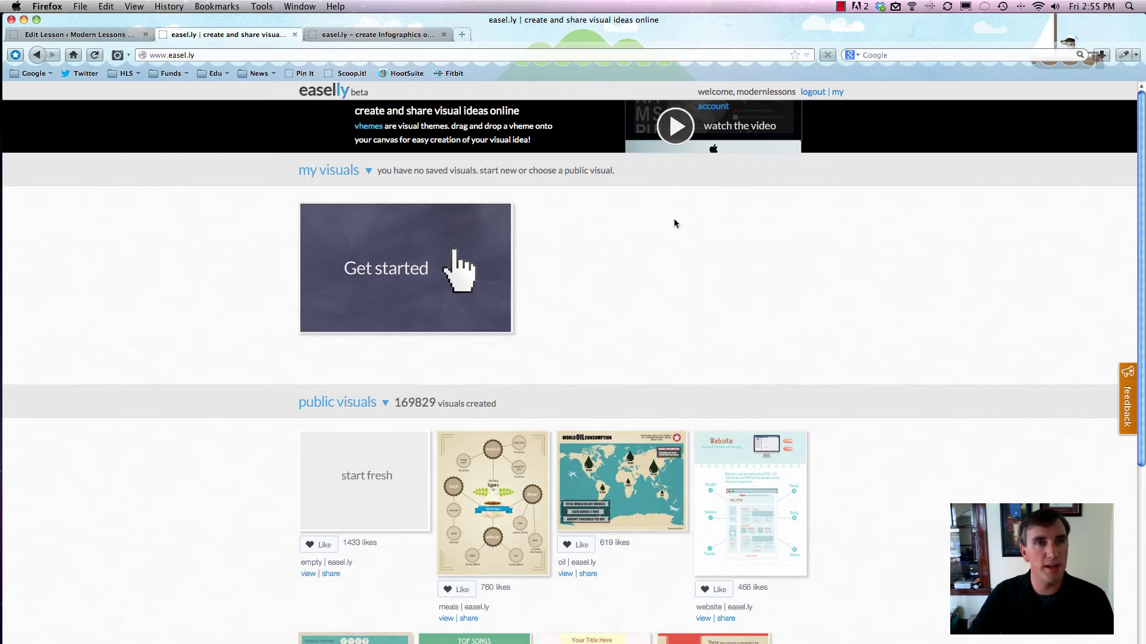
Highlight the easel.ly web address and the count of visuals created
{"action": "left_click", "coordinate": [200, 55]}
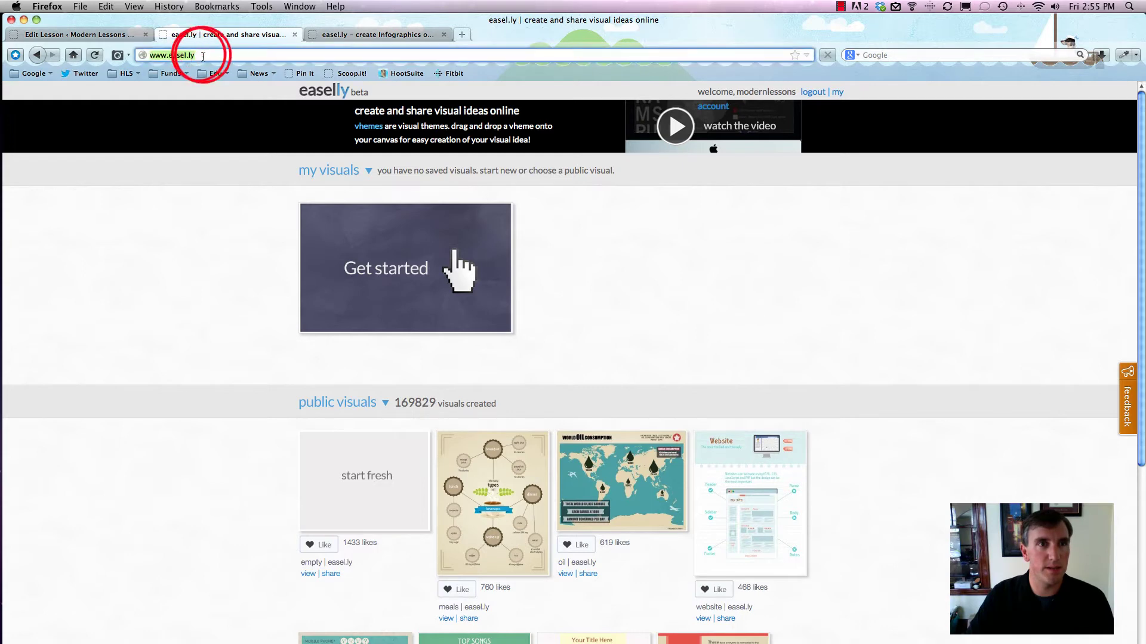
{"action": "left_click", "coordinate": [200, 55]}
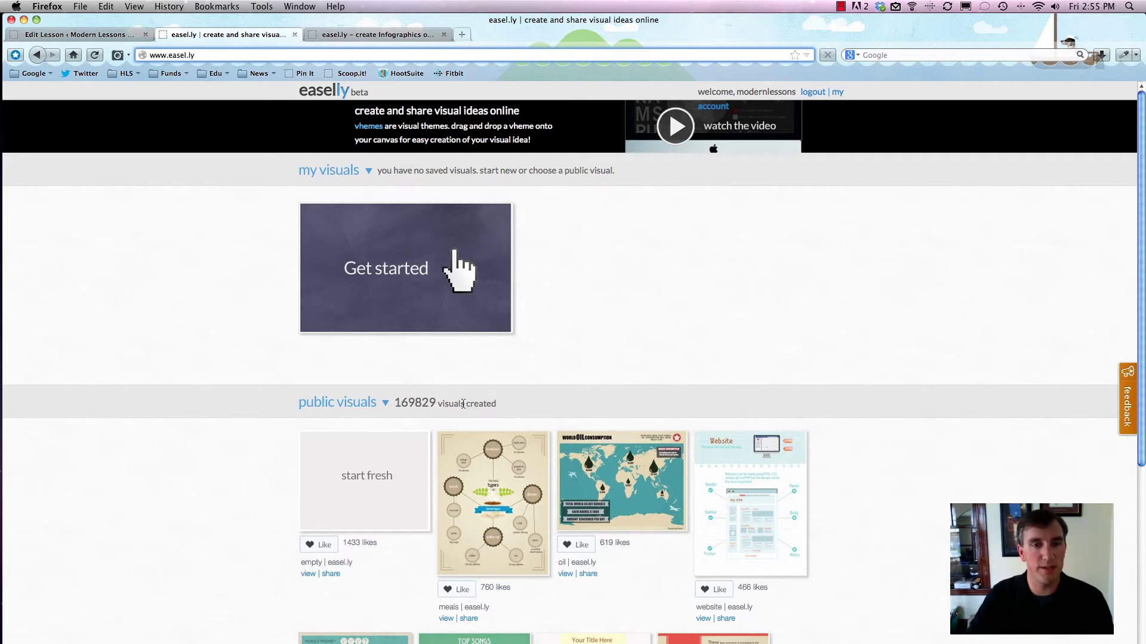
{"action": "left_click_drag", "start_coordinate": [397, 404], "coordinate": [419, 404]}
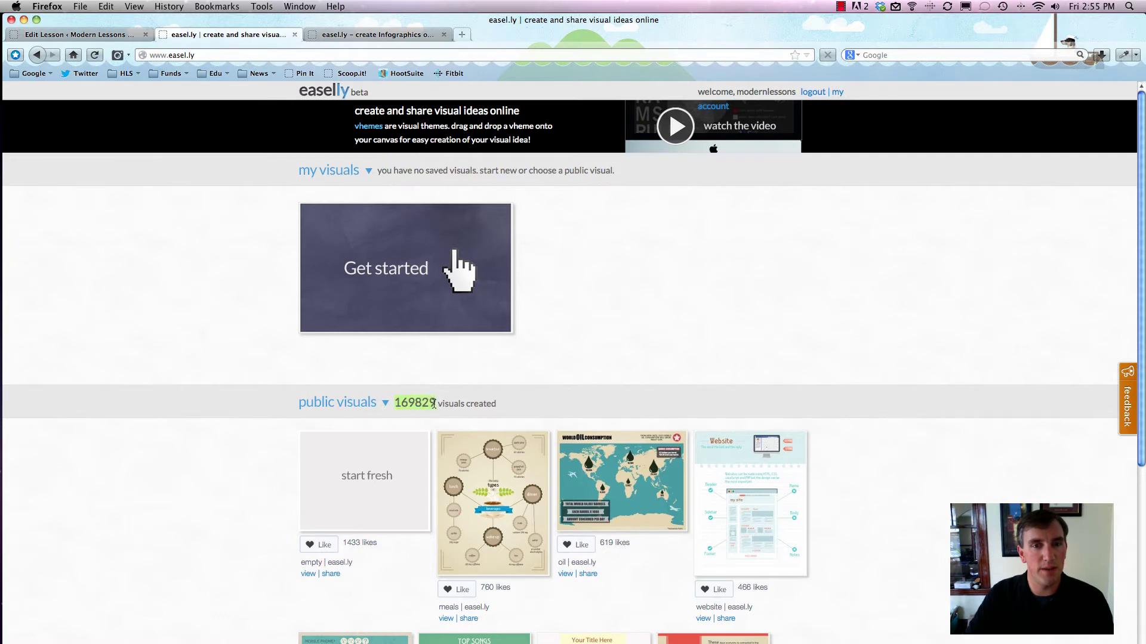
{"action": "left_click", "coordinate": [509, 405]}
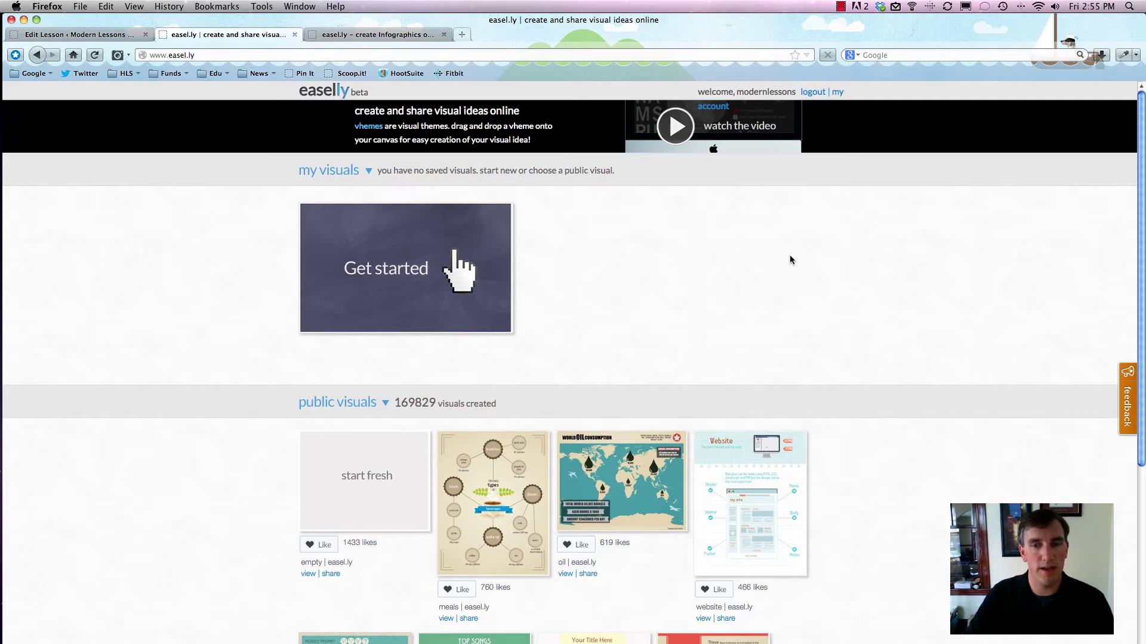
Browse the public visuals gallery, then switch to the editor tab with the beverages template
{"action": "scroll", "coordinate": [788, 257], "scroll_direction": "down", "scroll_amount": 1}
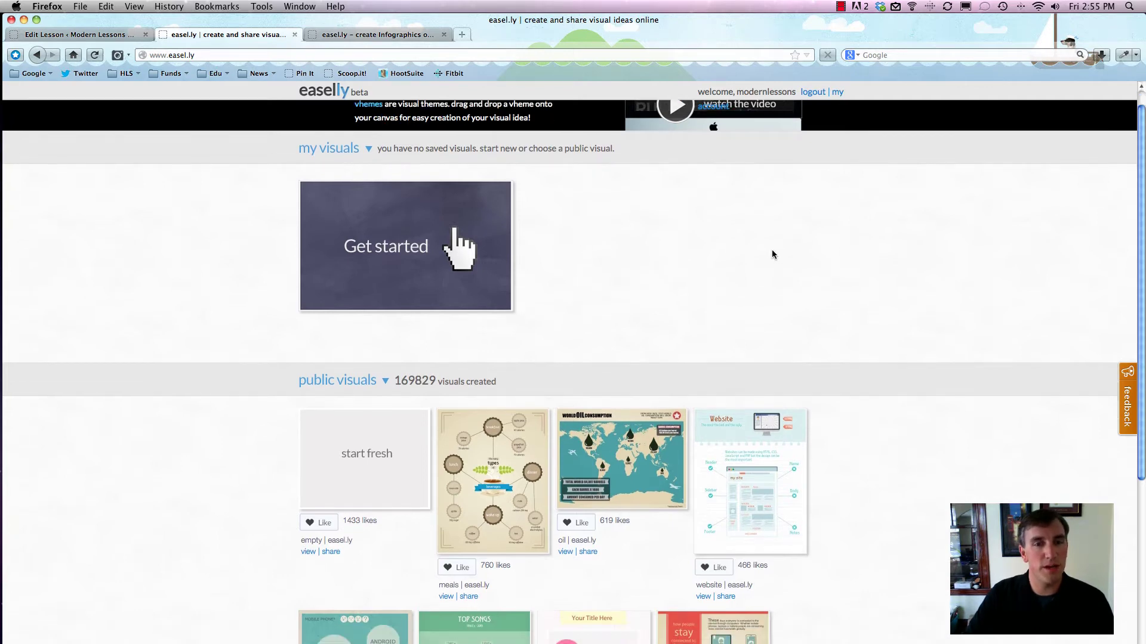
{"action": "scroll", "coordinate": [772, 254], "scroll_direction": "down", "scroll_amount": 5}
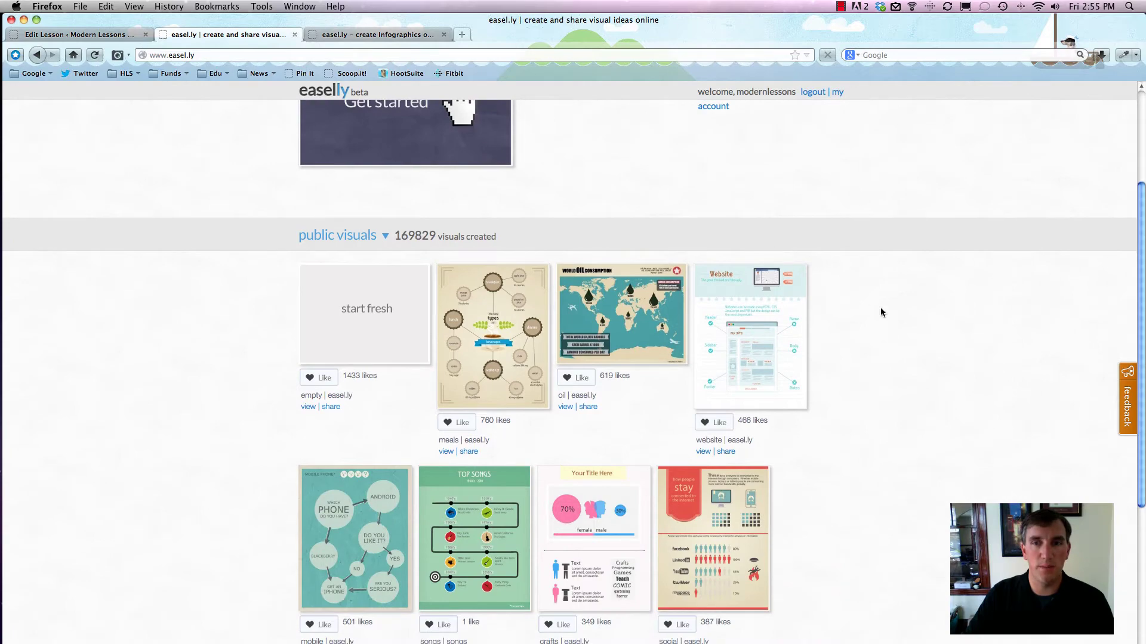
{"action": "scroll", "coordinate": [884, 302], "scroll_direction": "down", "scroll_amount": 9}
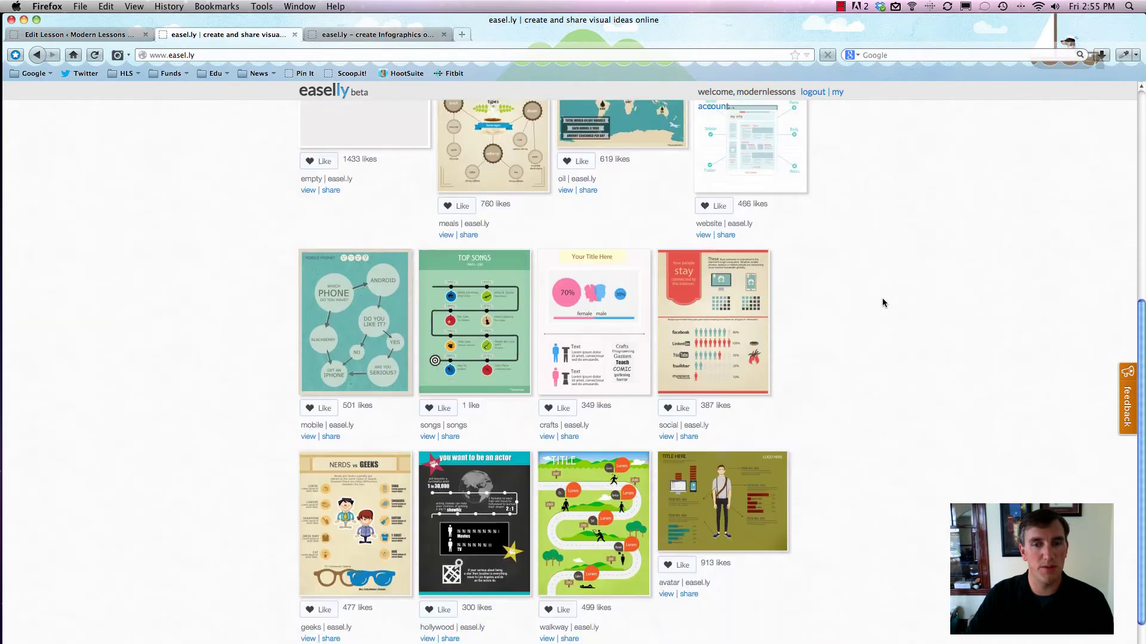
{"action": "scroll", "coordinate": [872, 296], "scroll_direction": "down", "scroll_amount": 3}
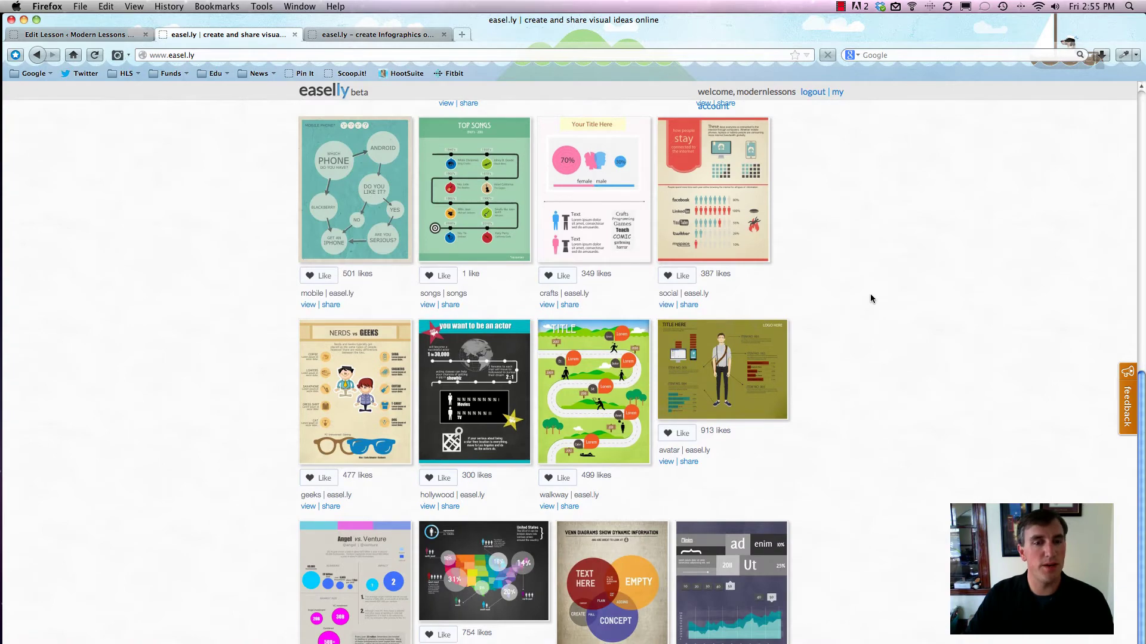
{"action": "left_click", "coordinate": [500, 301]}
{"action": "left_click", "coordinate": [847, 219]}
{"action": "left_click", "coordinate": [741, 487]}
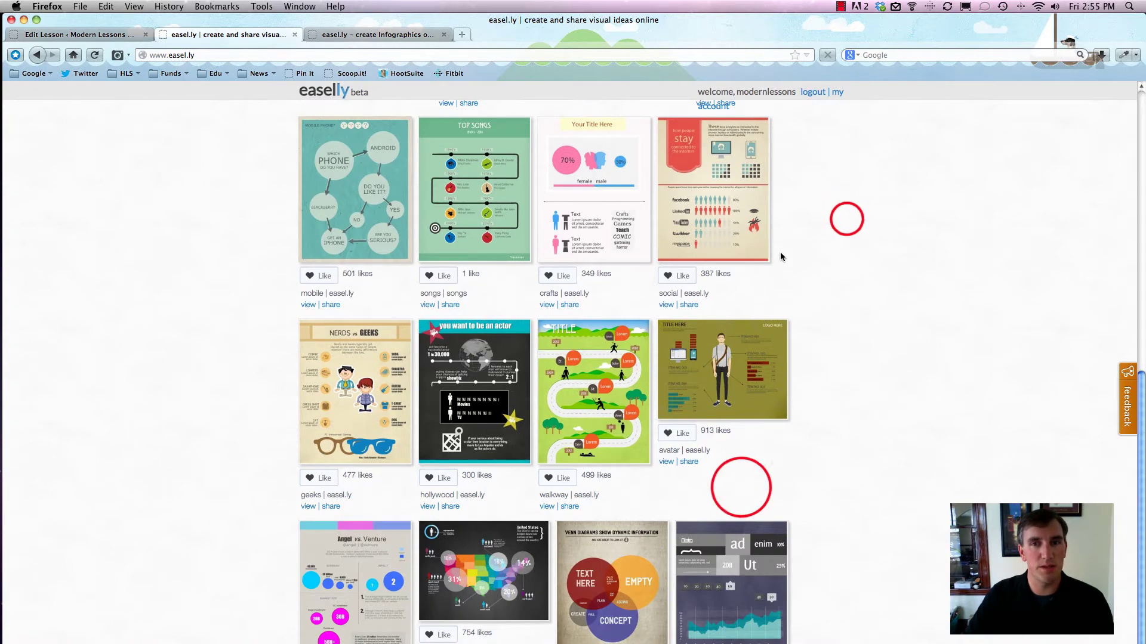
{"action": "scroll", "coordinate": [740, 477], "scroll_direction": "up", "scroll_amount": 15}
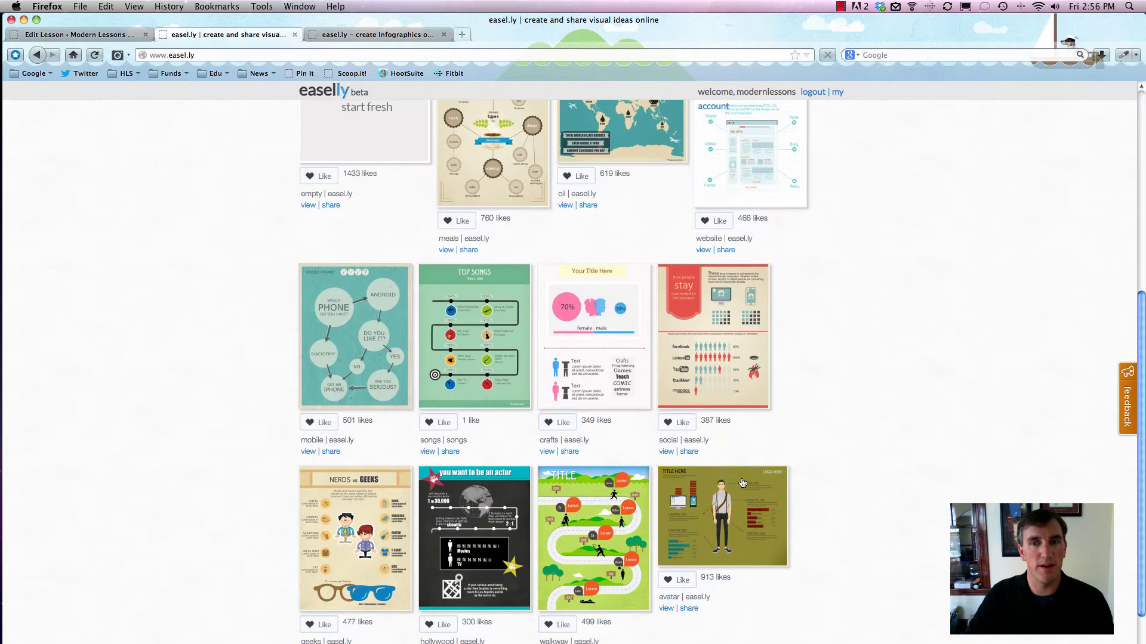
{"action": "scroll", "coordinate": [740, 479], "scroll_direction": "up", "scroll_amount": 1}
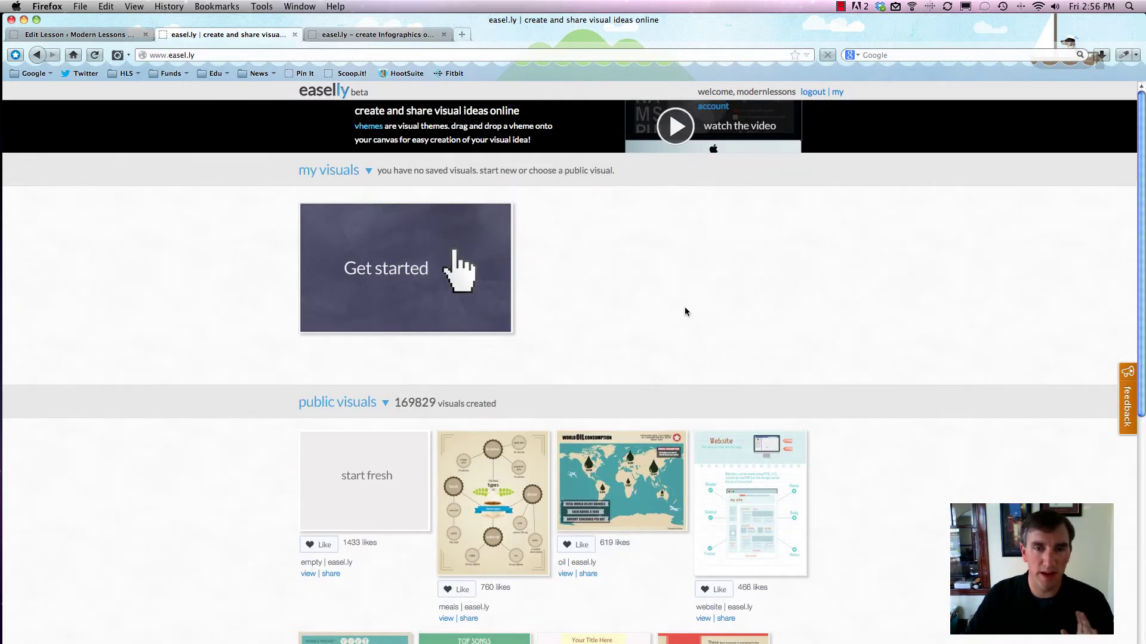
{"action": "left_click", "coordinate": [364, 37]}
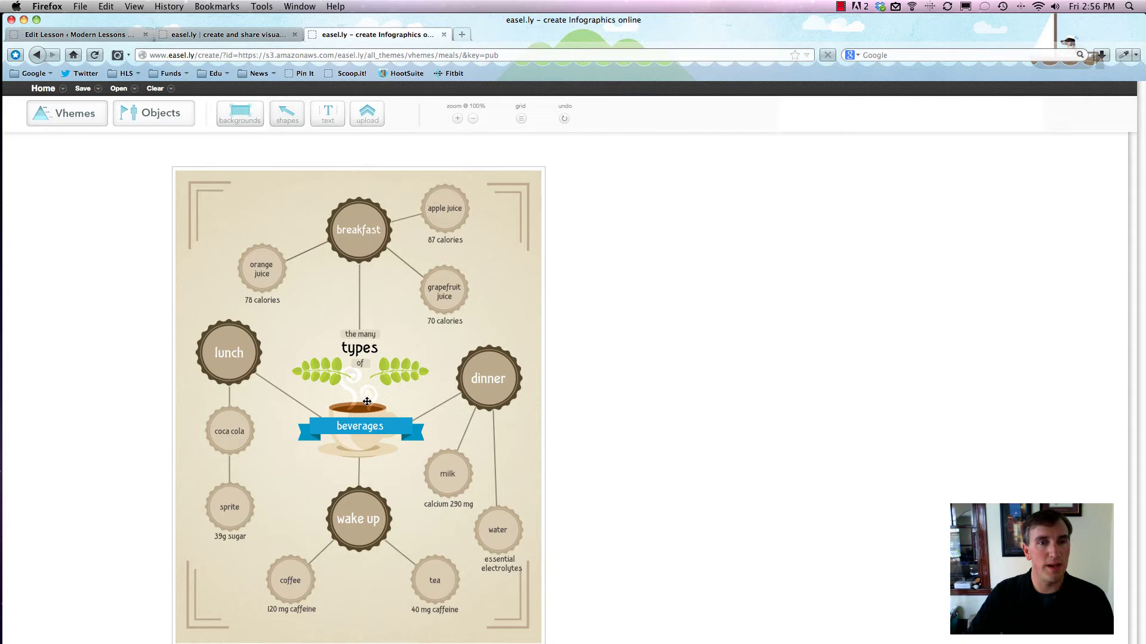
Replace the word 'beverages' in the central banner with 'coffee'
{"action": "left_click", "coordinate": [359, 427]}
{"action": "double_click", "coordinate": [359, 426]}
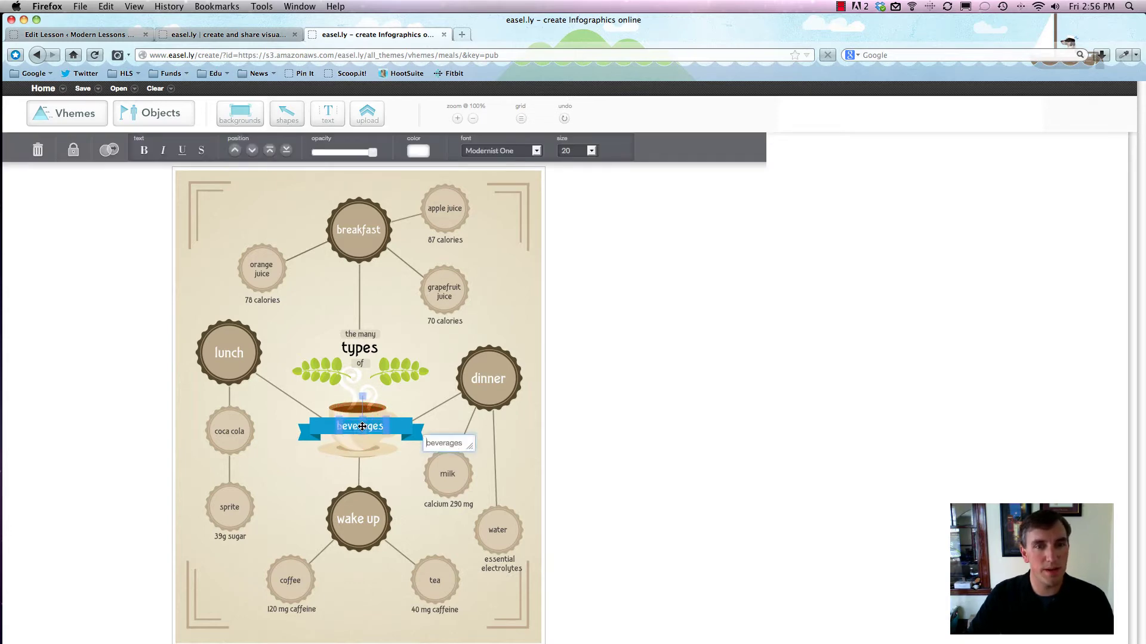
{"action": "double_click", "coordinate": [444, 443]}
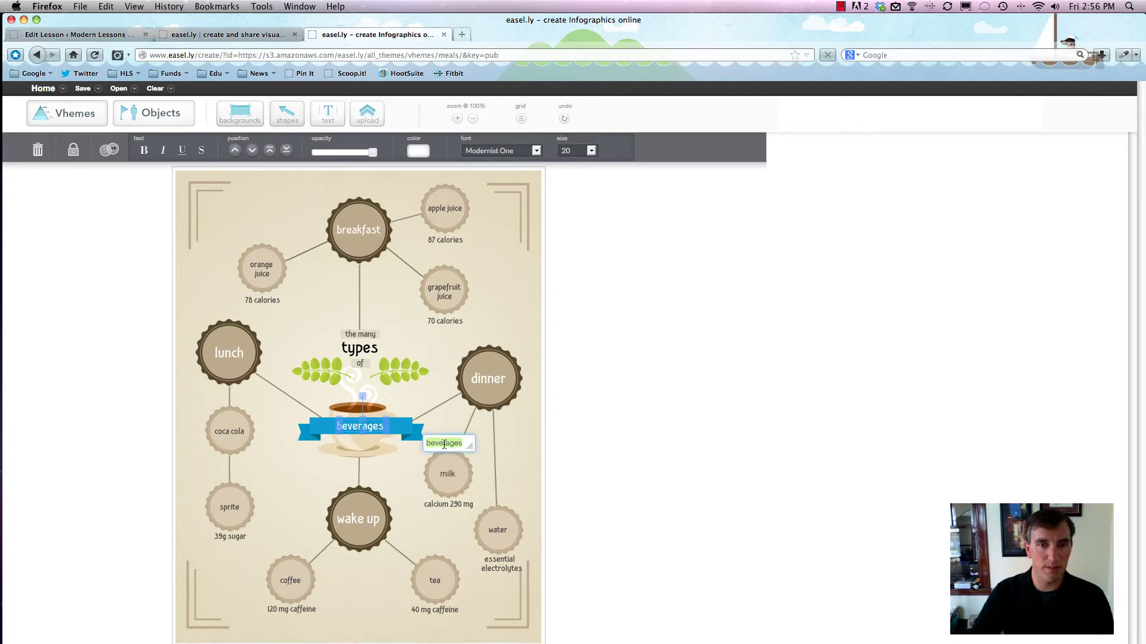
{"action": "type", "text": "coffee"}
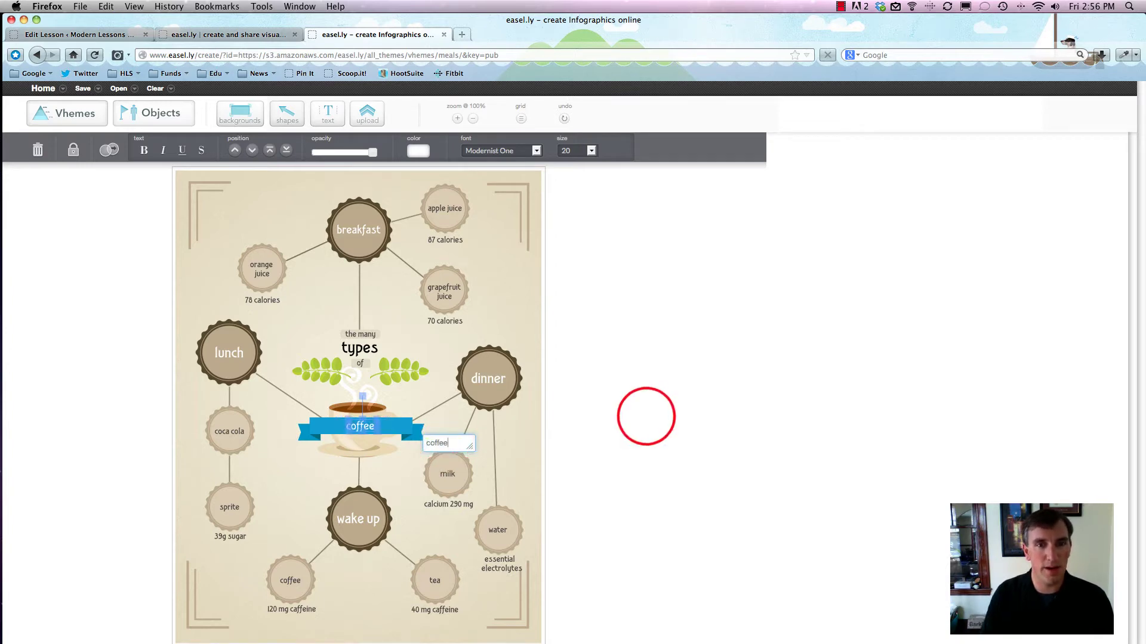
{"action": "left_click", "coordinate": [645, 416]}
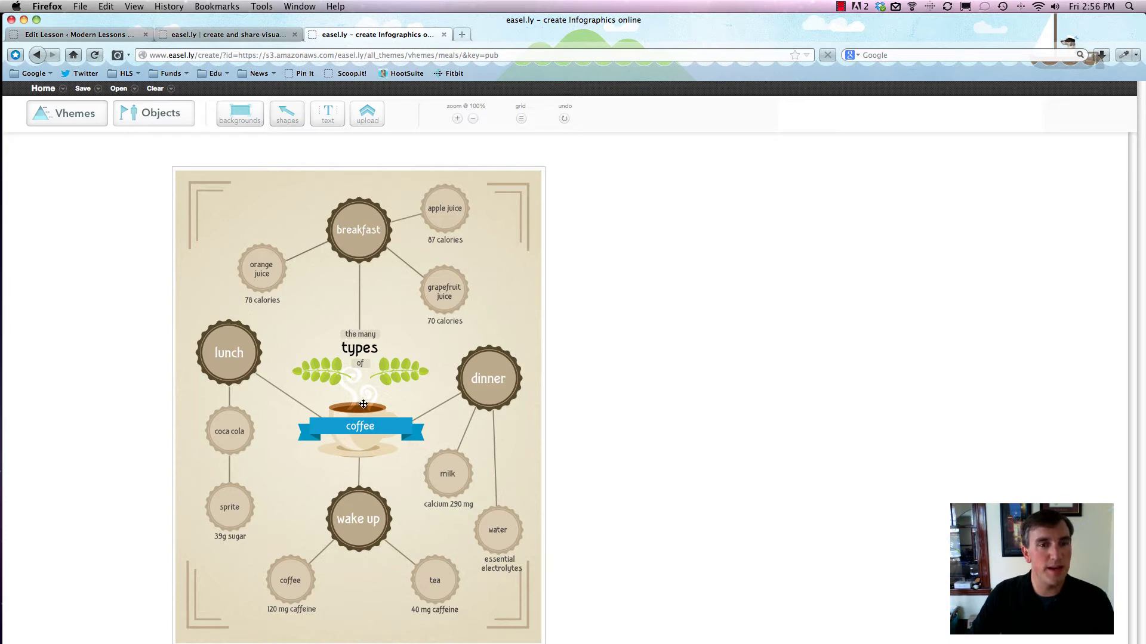
Rename the 'breakfast' circle label to 'Starbucks'
{"action": "double_click", "coordinate": [358, 230]}
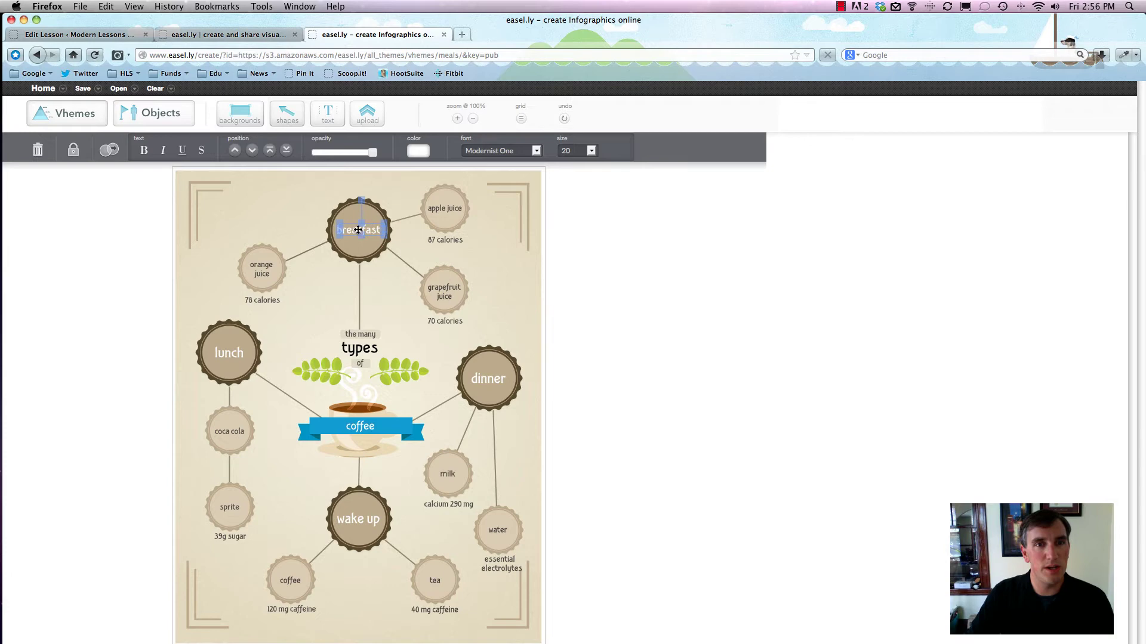
{"action": "left_click", "coordinate": [445, 245]}
{"action": "double_click", "coordinate": [444, 245]}
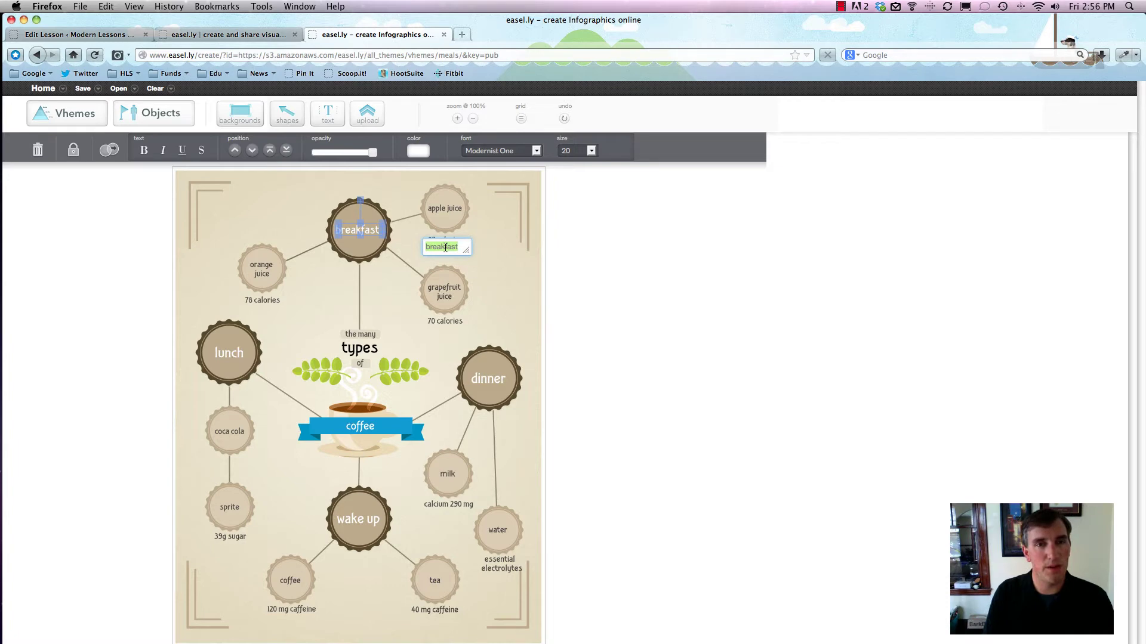
{"action": "type", "text": "Starbucks"}
{"action": "left_click", "coordinate": [635, 272]}
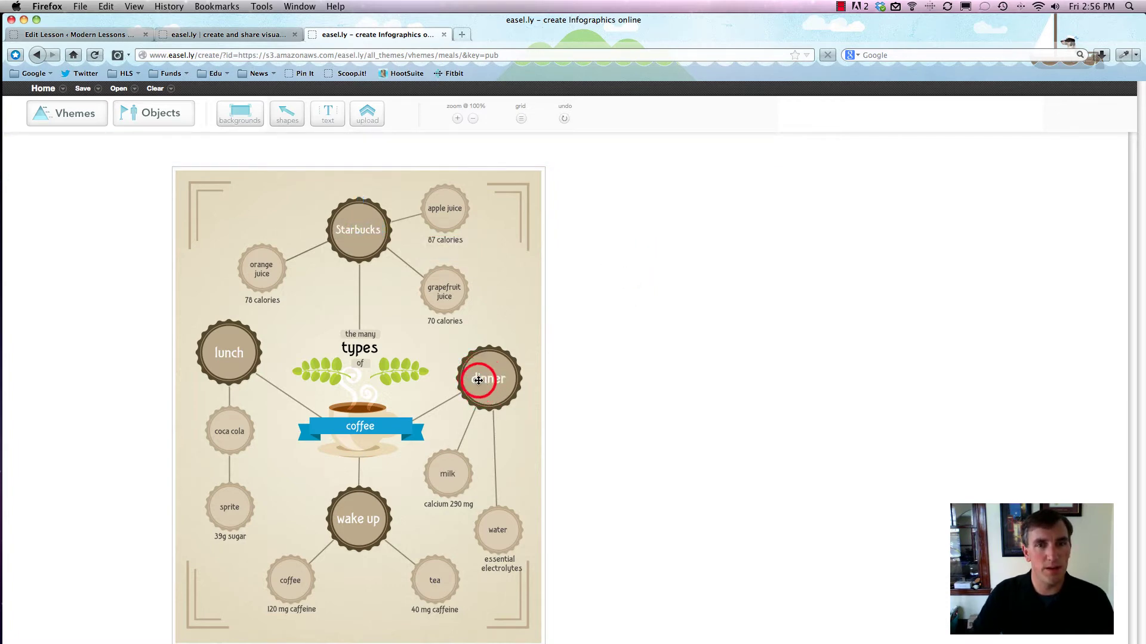
Rename the 'dinner' circle label to 'Dunkin Donuts'
{"action": "left_click", "coordinate": [488, 378]}
{"action": "double_click", "coordinate": [573, 389]}
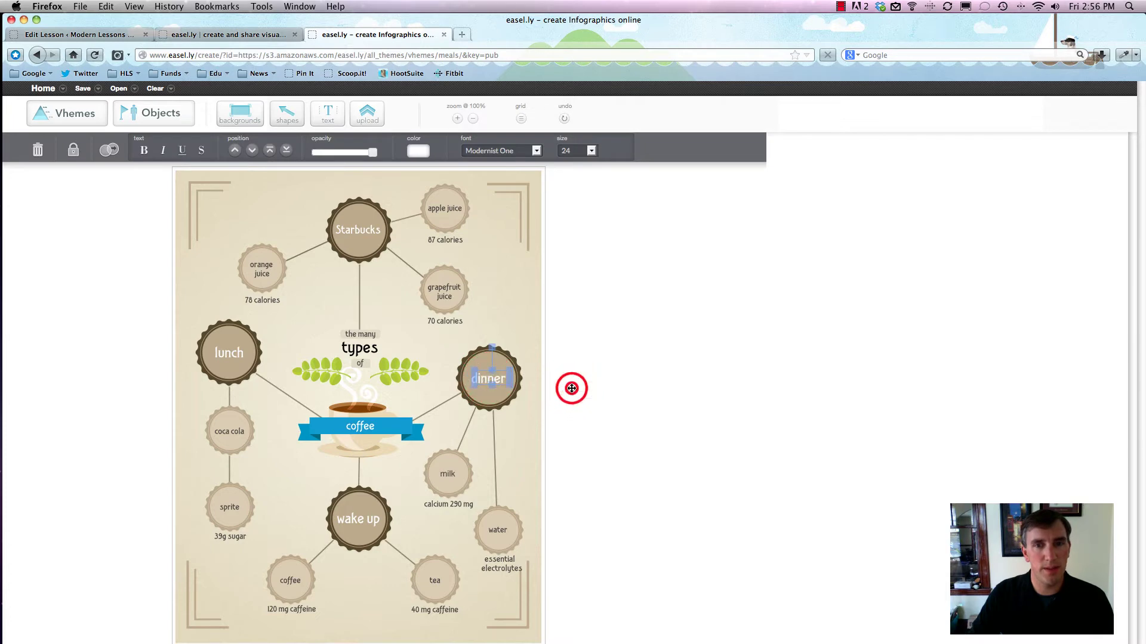
{"action": "type", "text": "Dunki"}
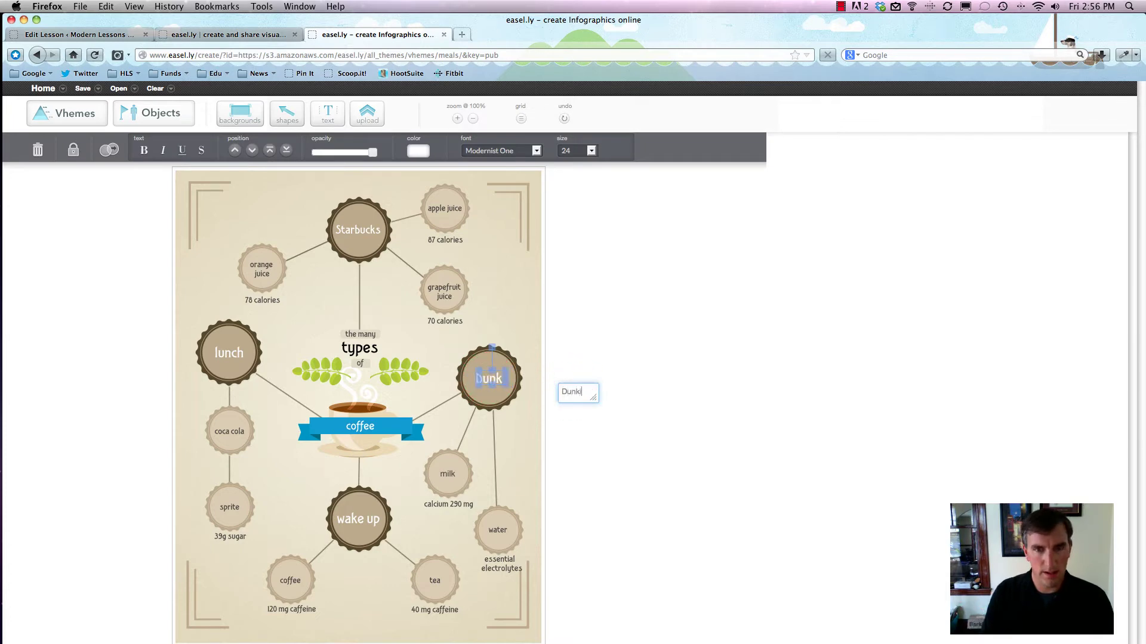
{"action": "type", "text": "n Donuts"}
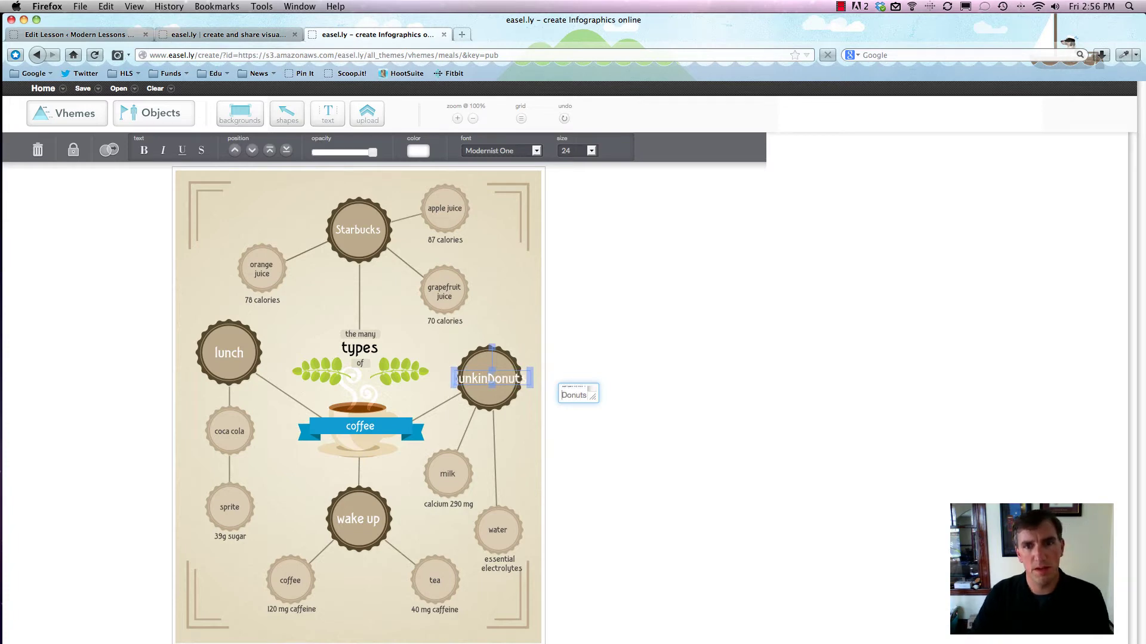
{"action": "left_click", "coordinate": [682, 367]}
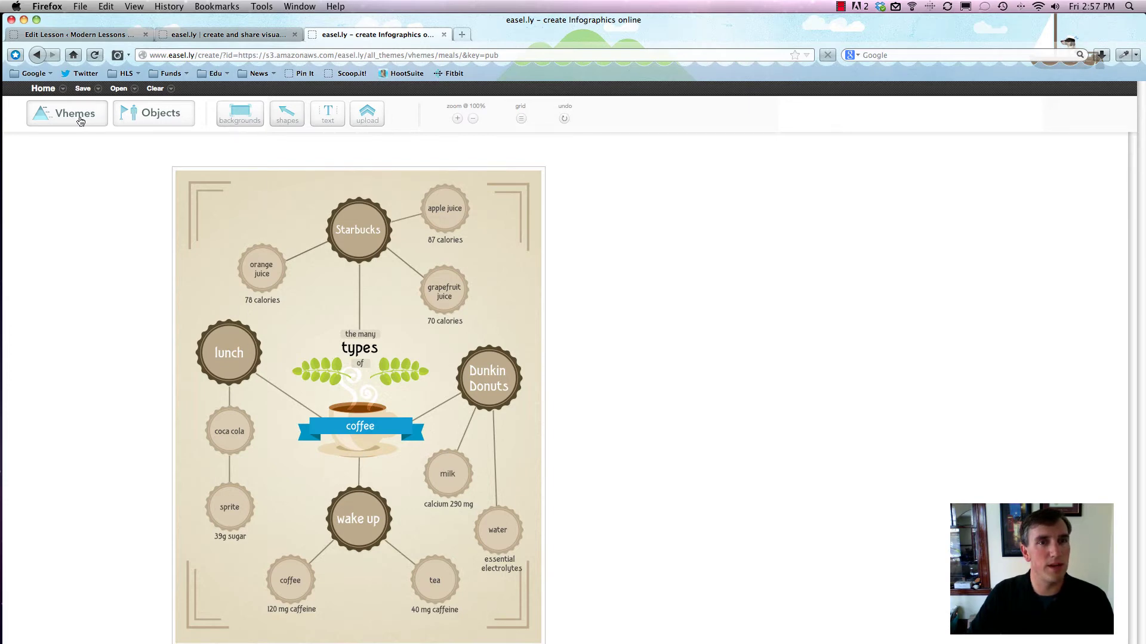
Add the basketball-player figure from the people objects, shrink it, and place it beside the cup
{"action": "left_click", "coordinate": [154, 114]}
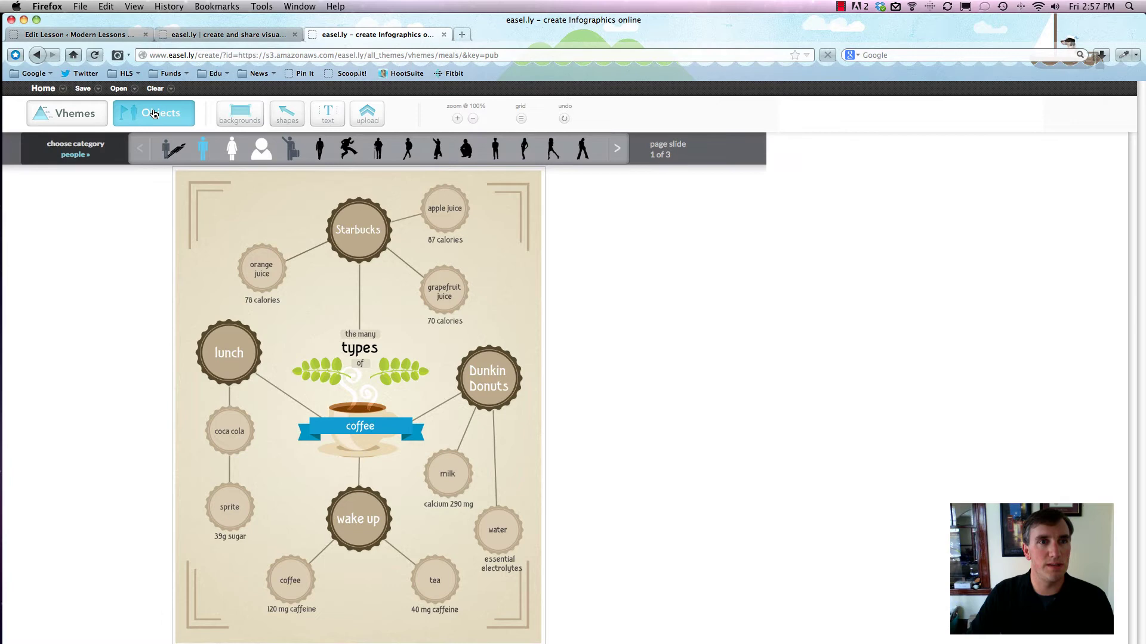
{"action": "left_click", "coordinate": [617, 149]}
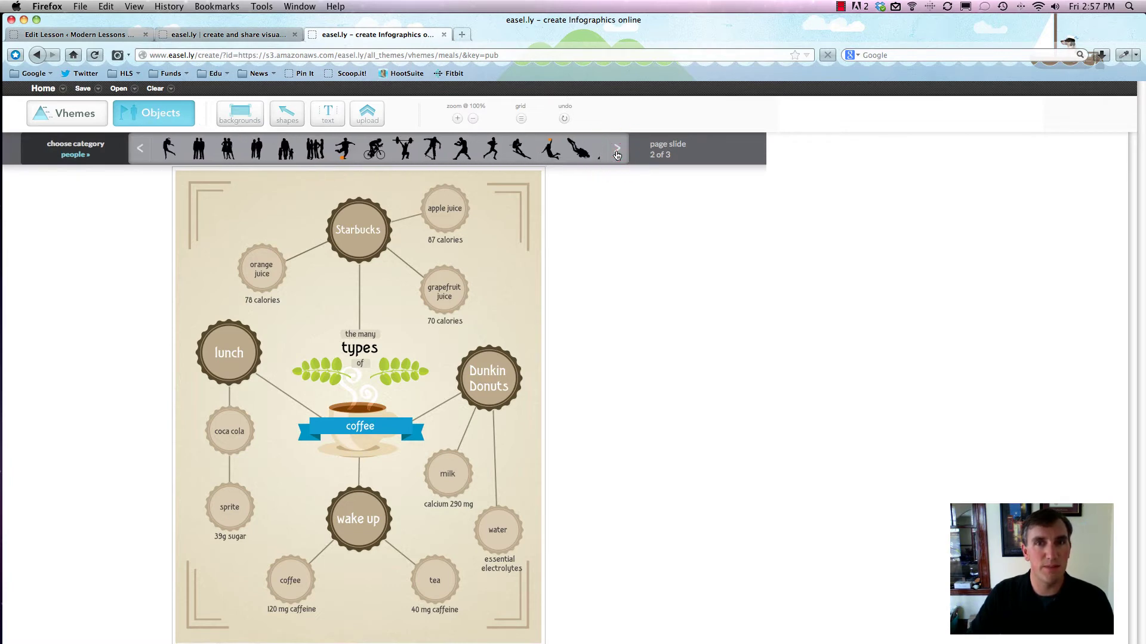
{"action": "left_click", "coordinate": [550, 153]}
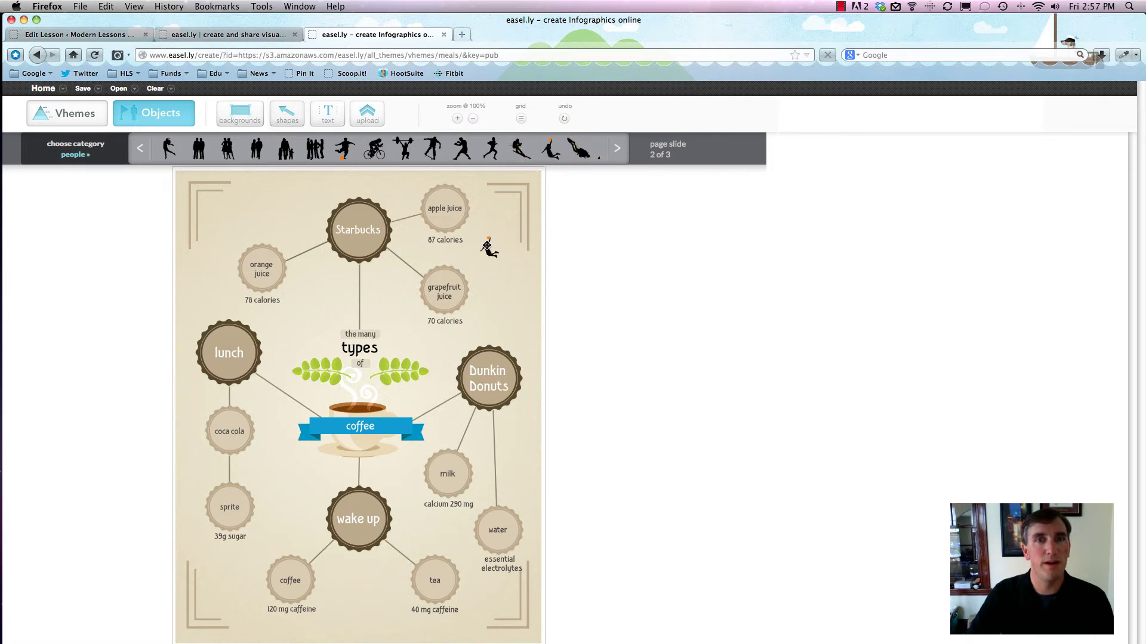
{"action": "left_click", "coordinate": [487, 244]}
{"action": "left_click_drag", "start_coordinate": [487, 244], "coordinate": [420, 232]}
{"action": "mouse_move", "coordinate": [499, 315]}
{"action": "left_mouse_down"}
{"action": "mouse_move", "coordinate": [478, 311]}
{"action": "mouse_move", "coordinate": [482, 300]}
{"action": "left_mouse_up"}
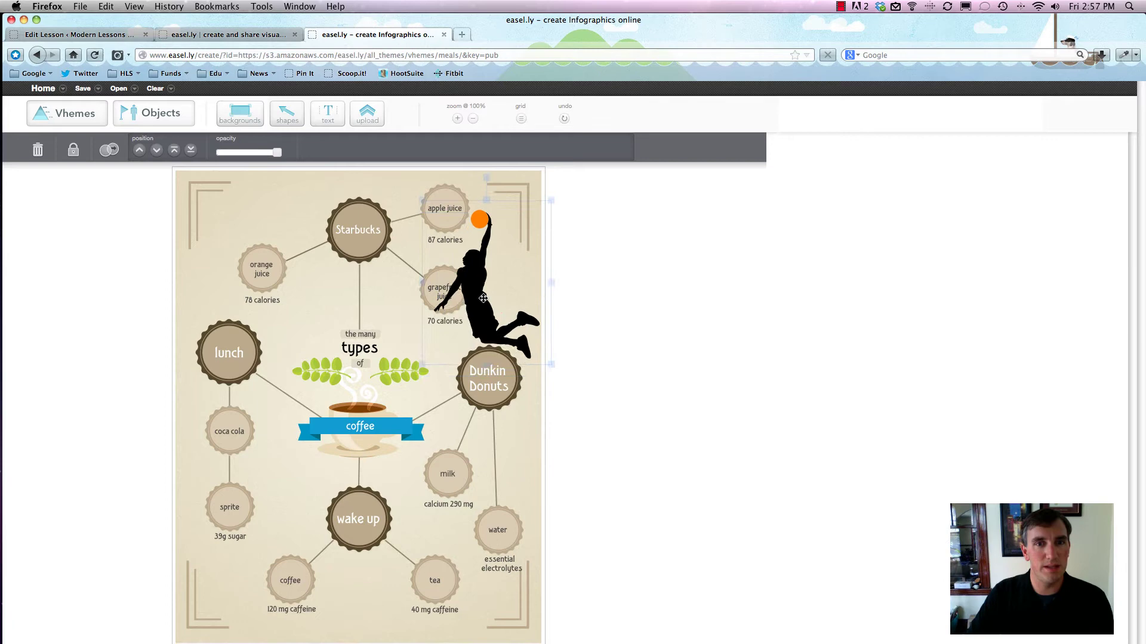
{"action": "left_click_drag", "start_coordinate": [421, 364], "coordinate": [394, 450]}
{"action": "left_click", "coordinate": [687, 388]}
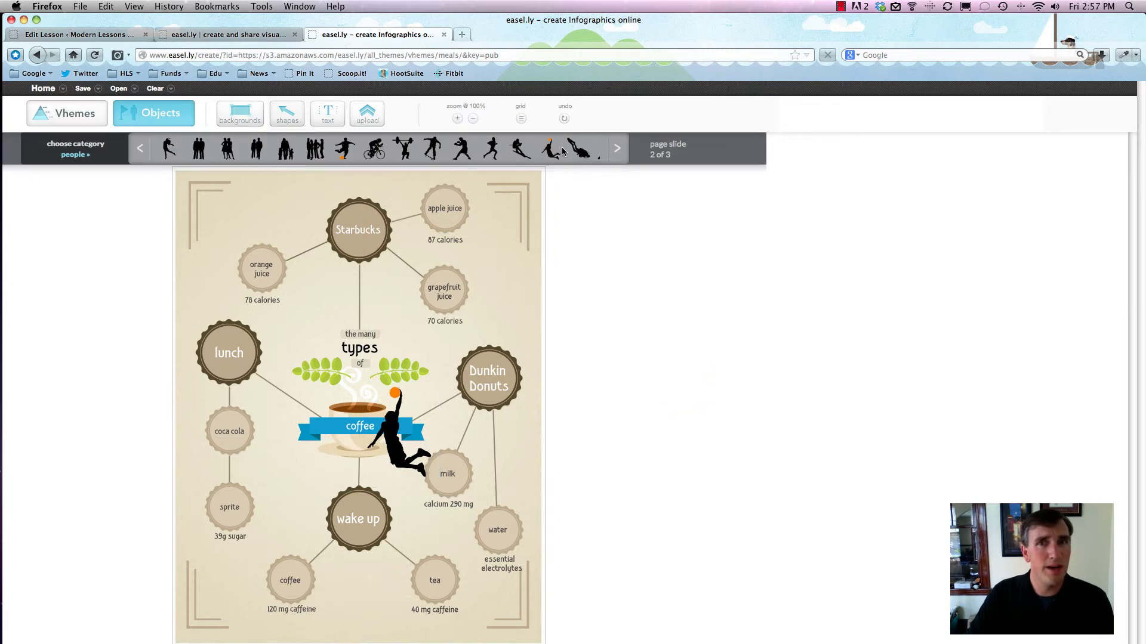
Add a French horn from the music objects to the left of the coffee cup
{"action": "left_click", "coordinate": [69, 153]}
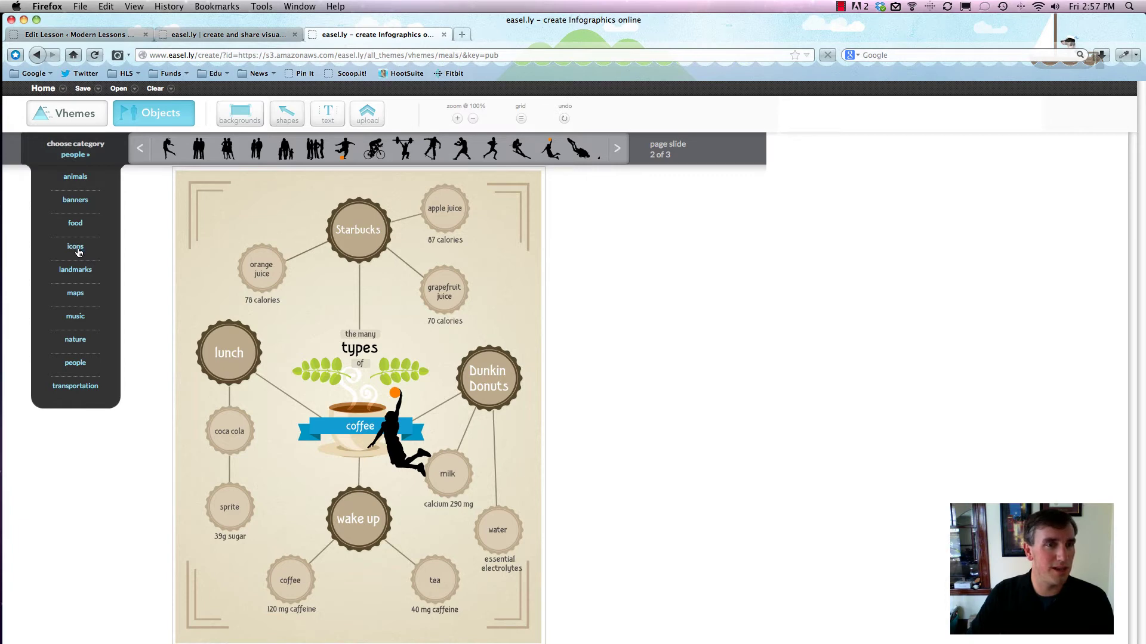
{"action": "left_click", "coordinate": [76, 321]}
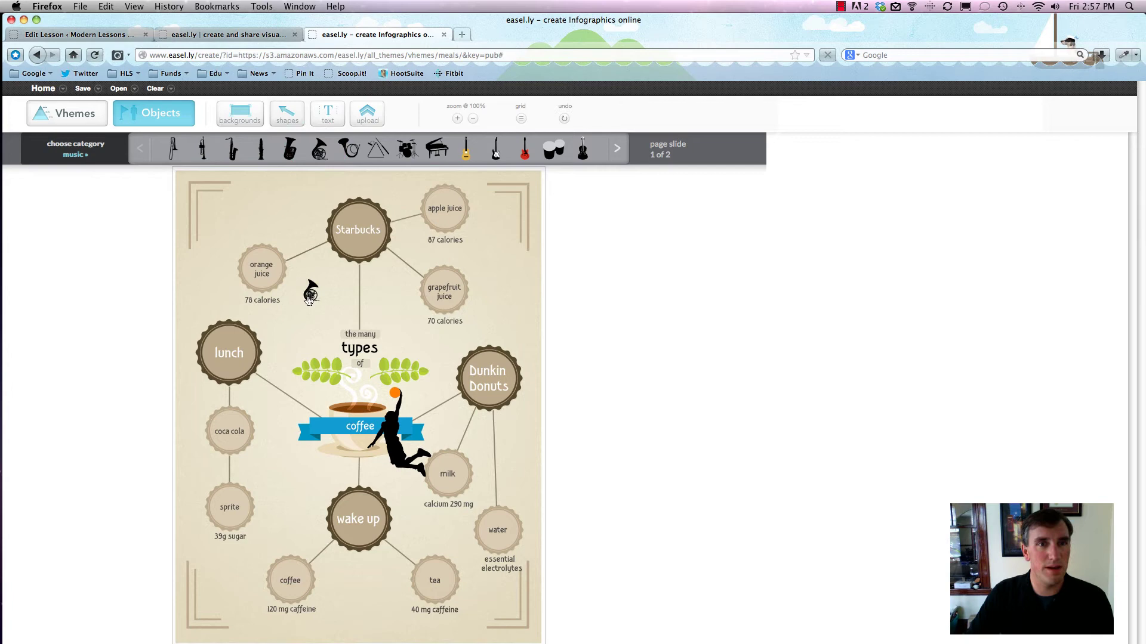
{"action": "left_click_drag", "start_coordinate": [307, 302], "coordinate": [291, 430]}
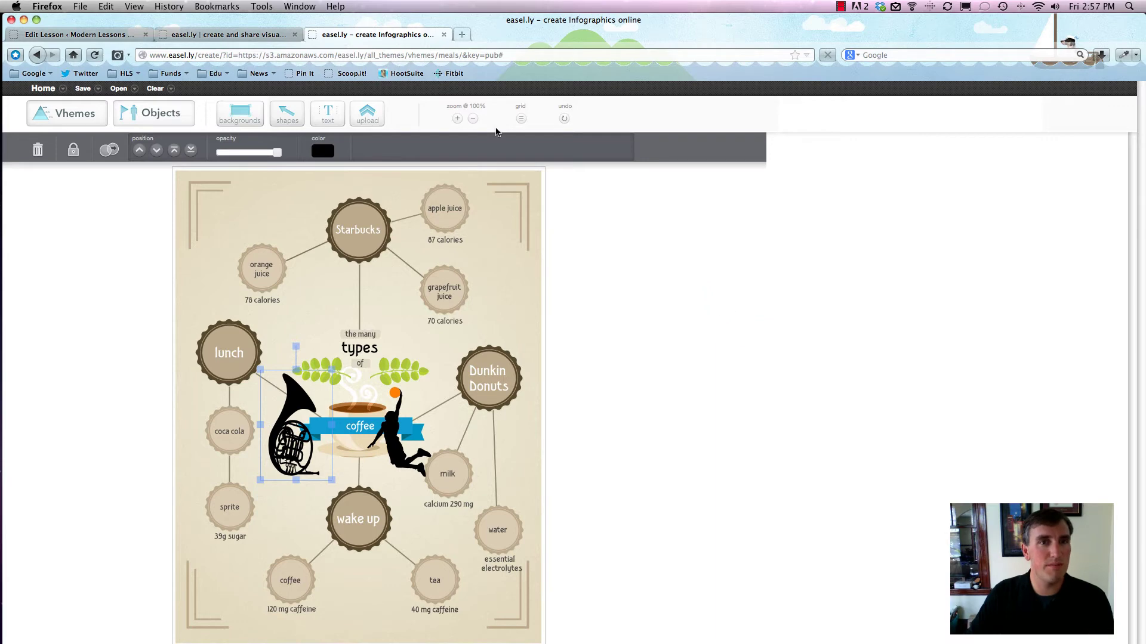
{"action": "left_click", "coordinate": [246, 117]}
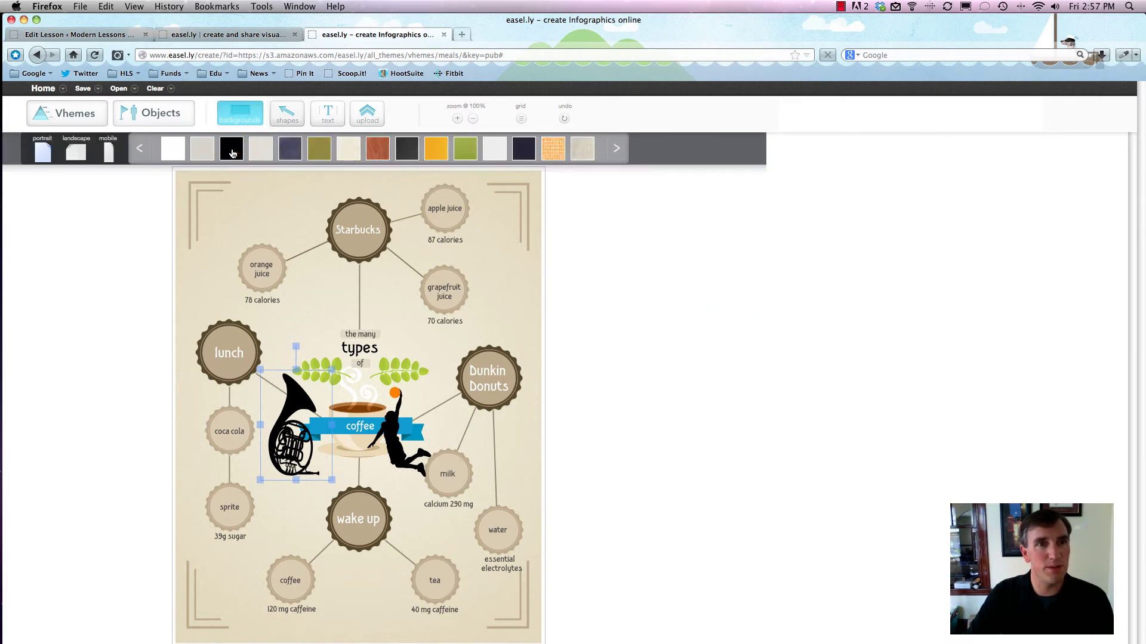
Try the orange, green landscape and beige backgrounds, settling on the light green one
{"action": "left_click_drag", "start_coordinate": [436, 148], "coordinate": [496, 222]}
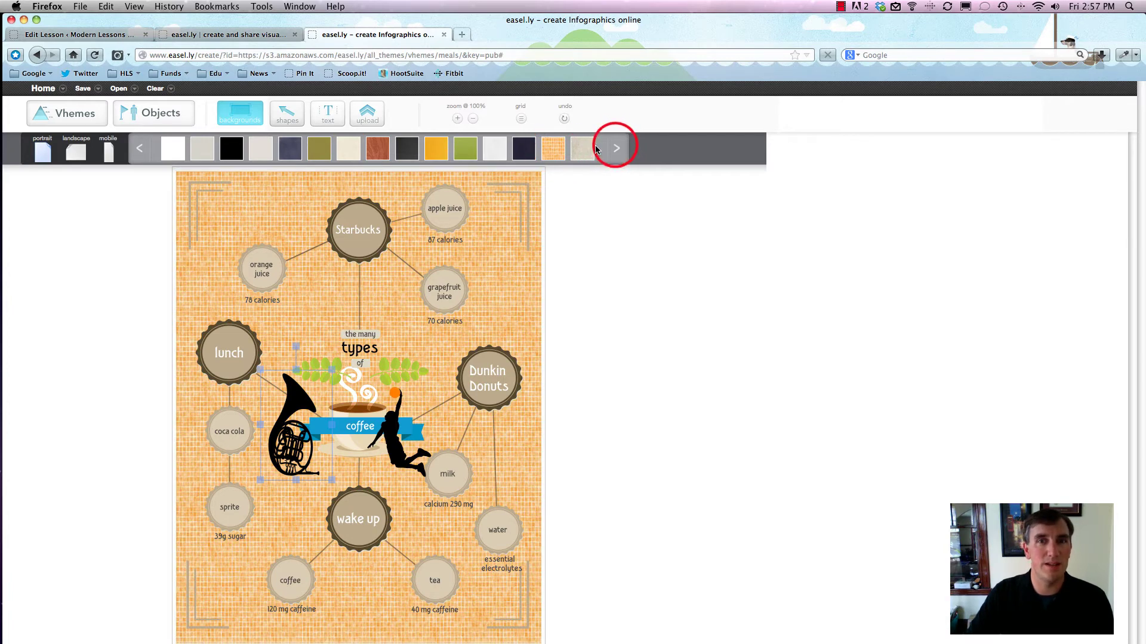
{"action": "left_click", "coordinate": [617, 148]}
{"action": "left_click", "coordinate": [315, 146]}
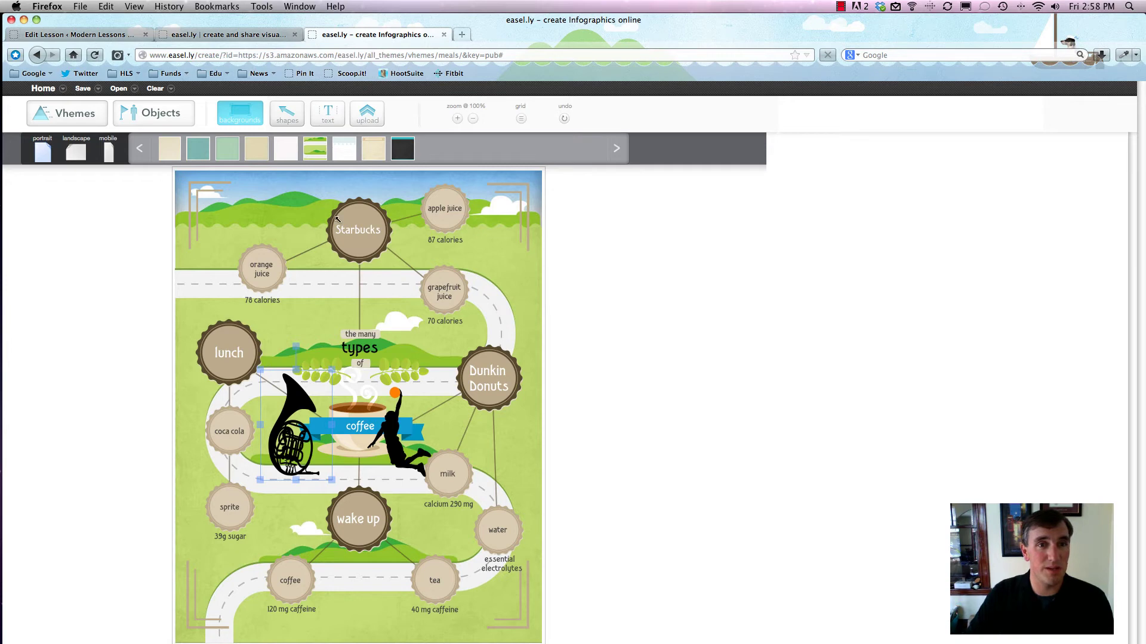
{"action": "left_click", "coordinate": [374, 148]}
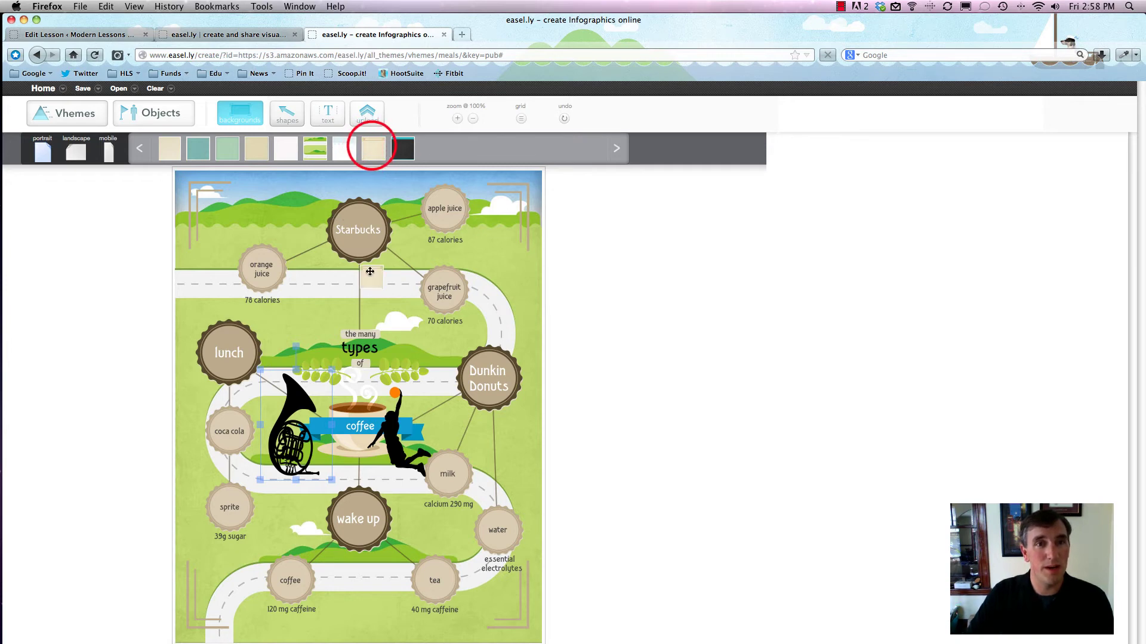
{"action": "left_click", "coordinate": [226, 151]}
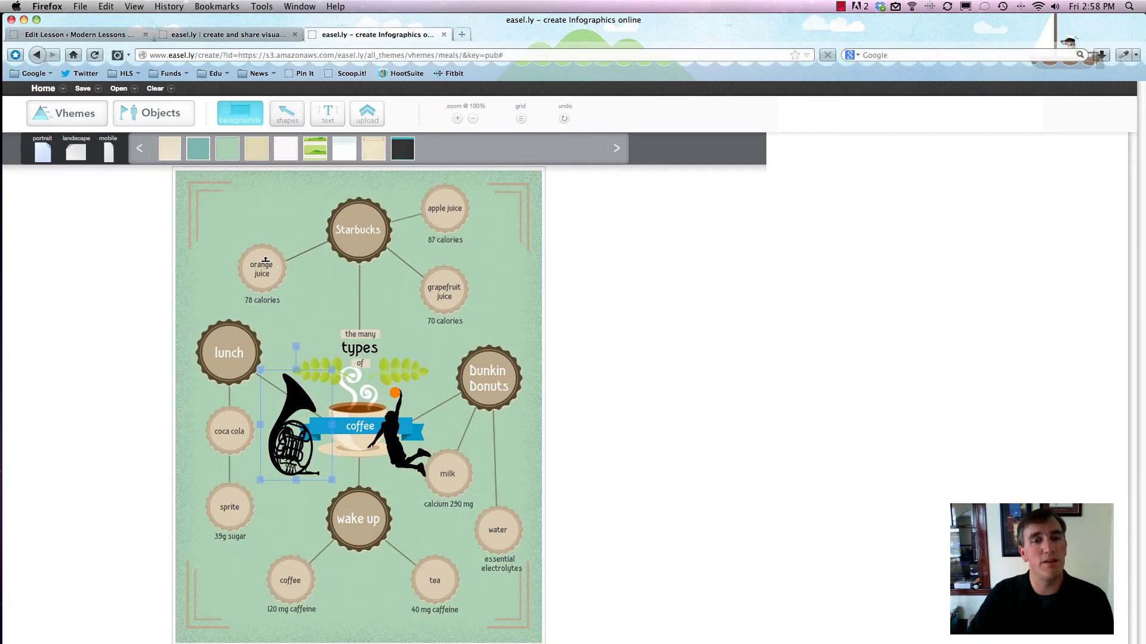
{"action": "left_click", "coordinate": [328, 112]}
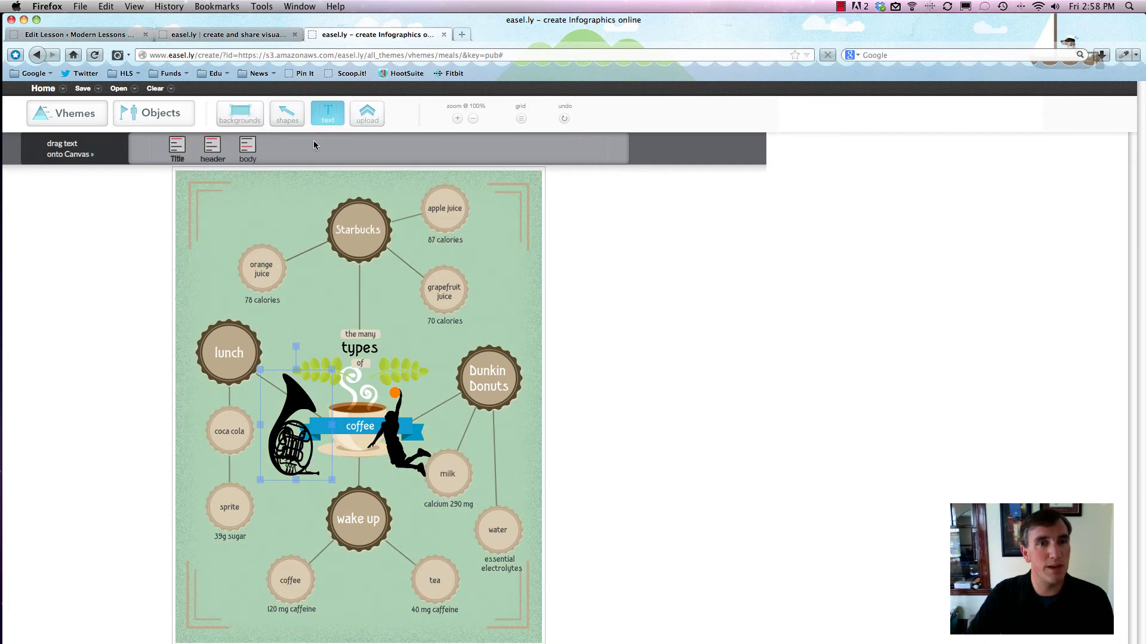
Place a ring from the last page of shapes around the orange juice bubble
{"action": "left_click", "coordinate": [288, 113]}
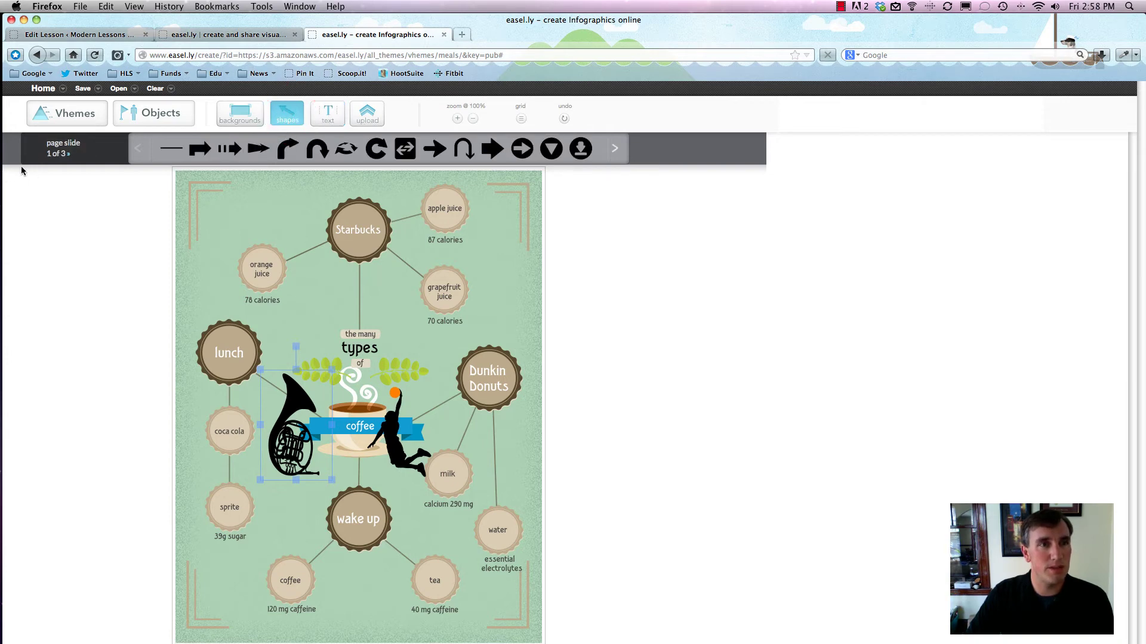
{"action": "left_click", "coordinate": [614, 150]}
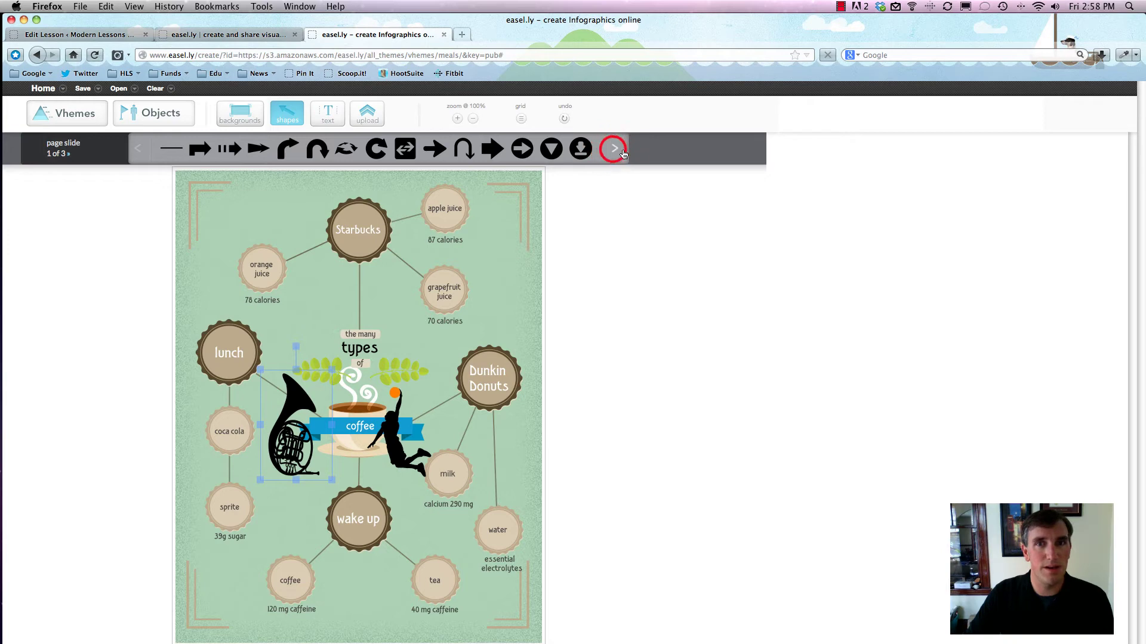
{"action": "left_click", "coordinate": [614, 149]}
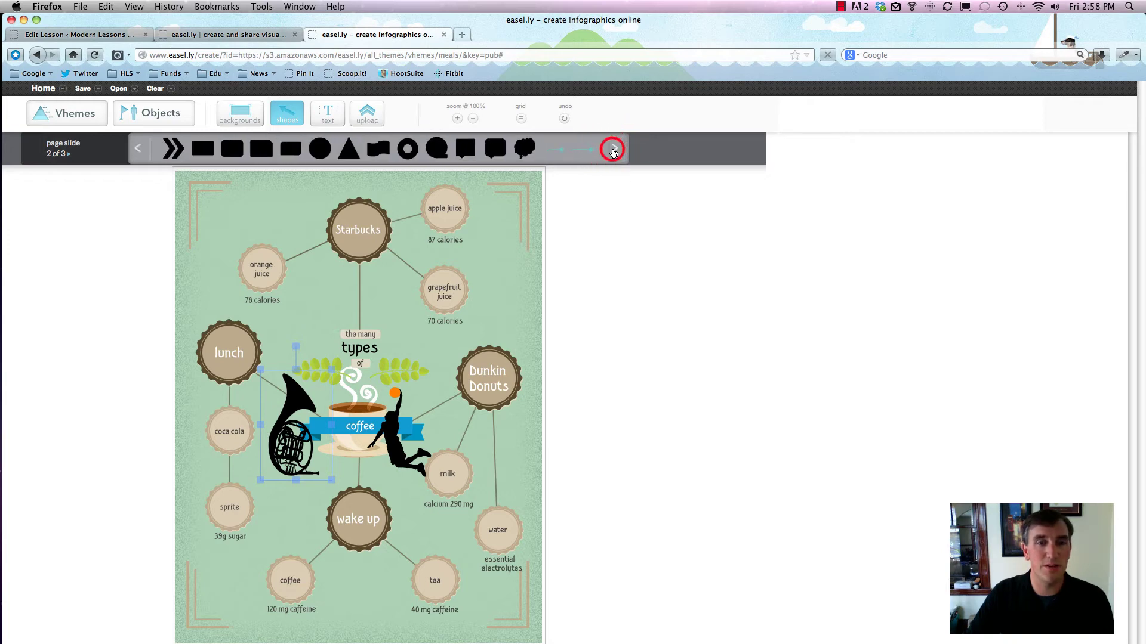
{"action": "left_click_drag", "start_coordinate": [174, 148], "coordinate": [319, 261]}
{"action": "left_click", "coordinate": [711, 245]}
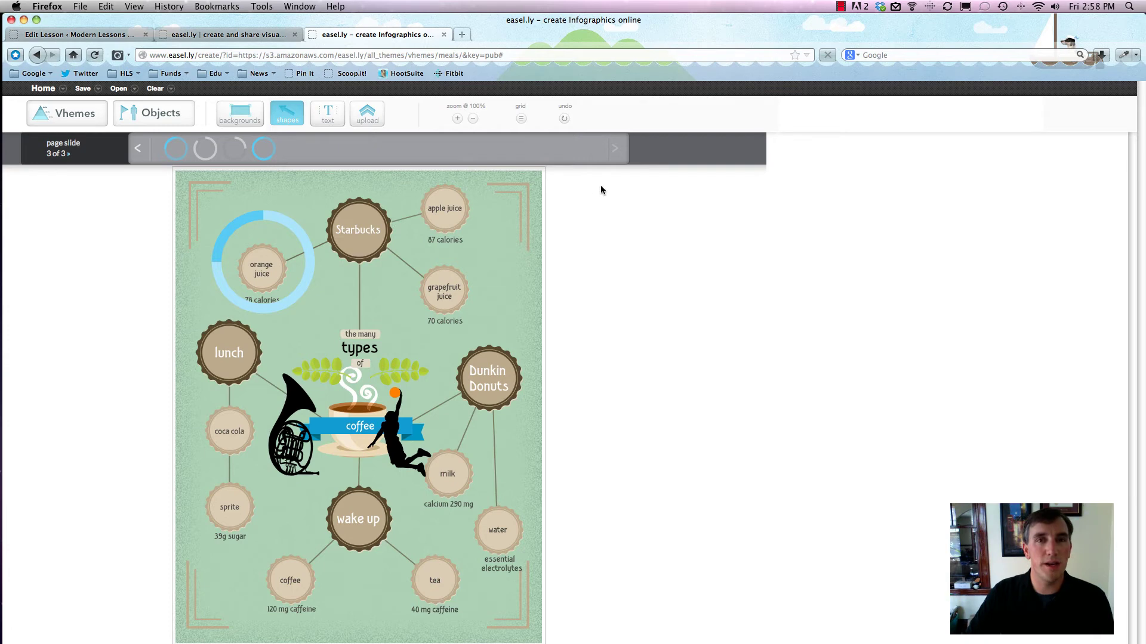
{"action": "left_click", "coordinate": [590, 278]}
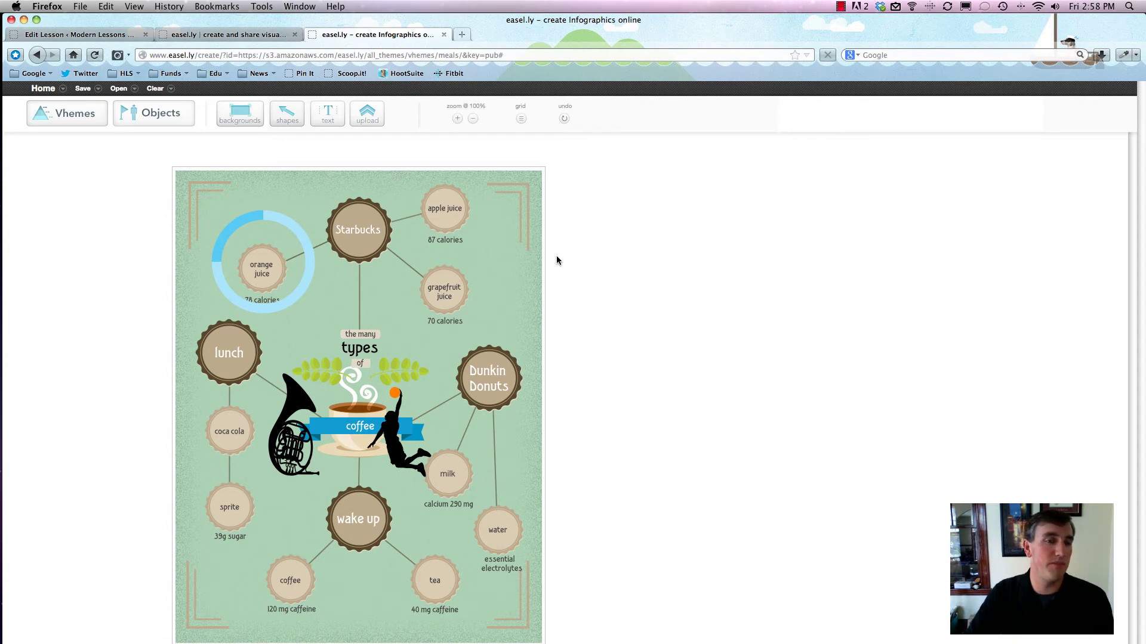
Show the alignment grid and zoom out, then return the canvas to 100%
{"action": "left_click", "coordinate": [521, 118]}
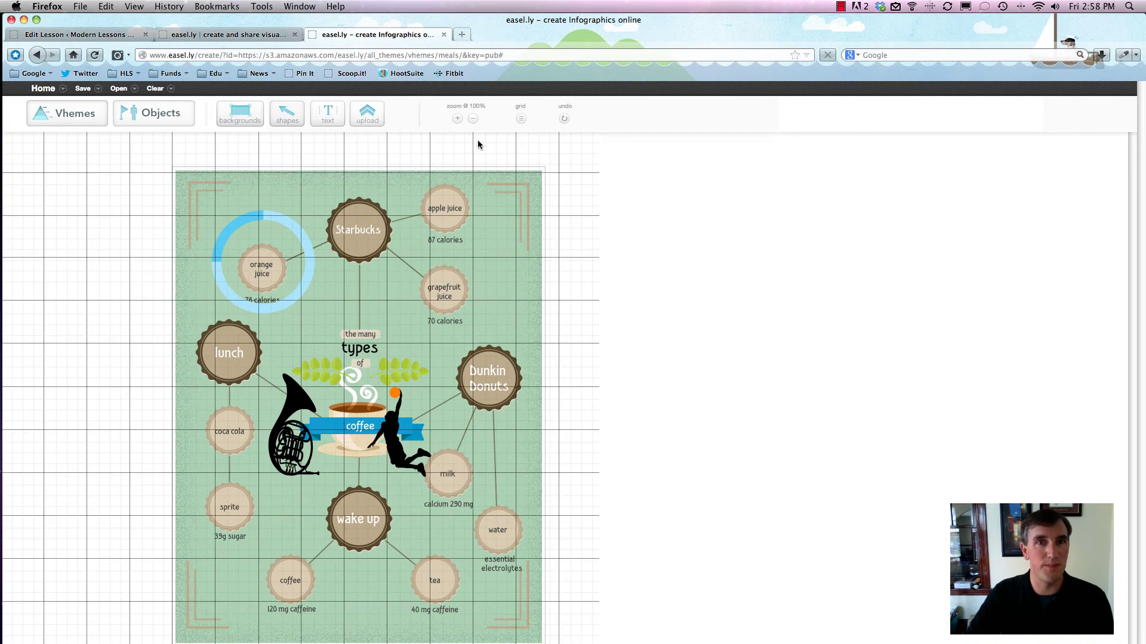
{"action": "left_click", "coordinate": [471, 119]}
{"action": "left_click", "coordinate": [471, 118]}
{"action": "left_click", "coordinate": [459, 120]}
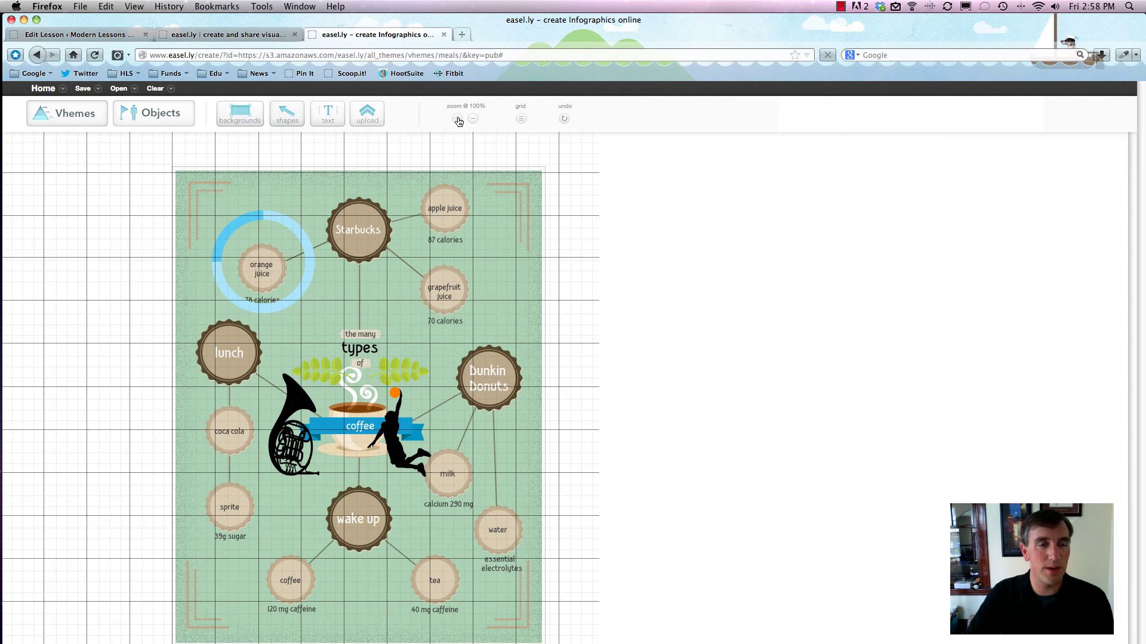
Save the visual under the name 'meals'
{"action": "left_click", "coordinate": [84, 92]}
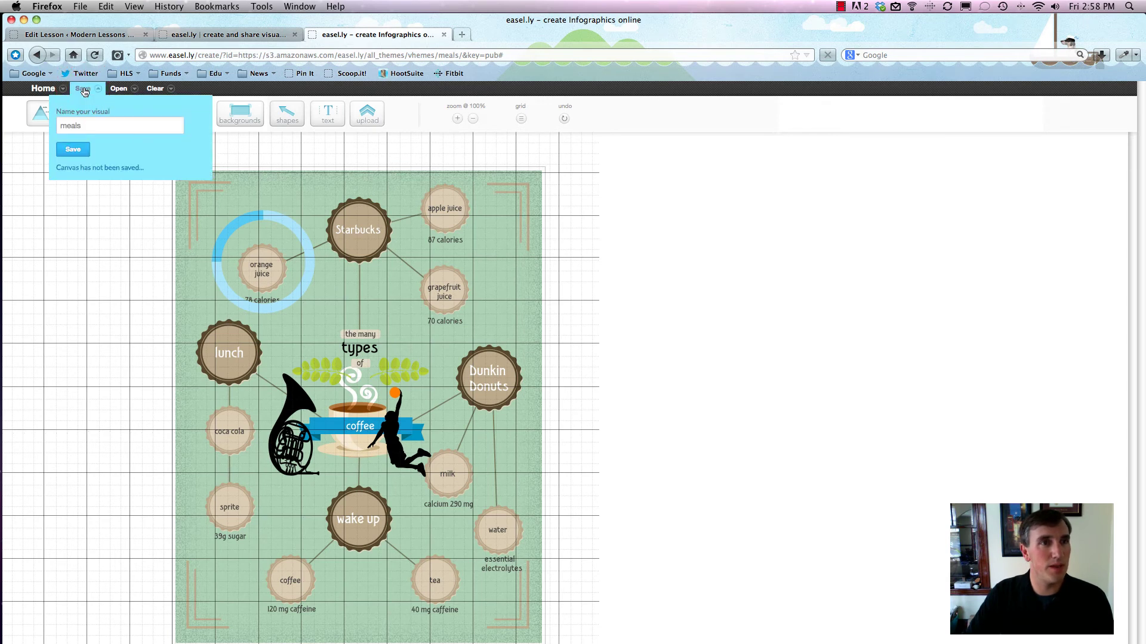
{"action": "left_click", "coordinate": [74, 151]}
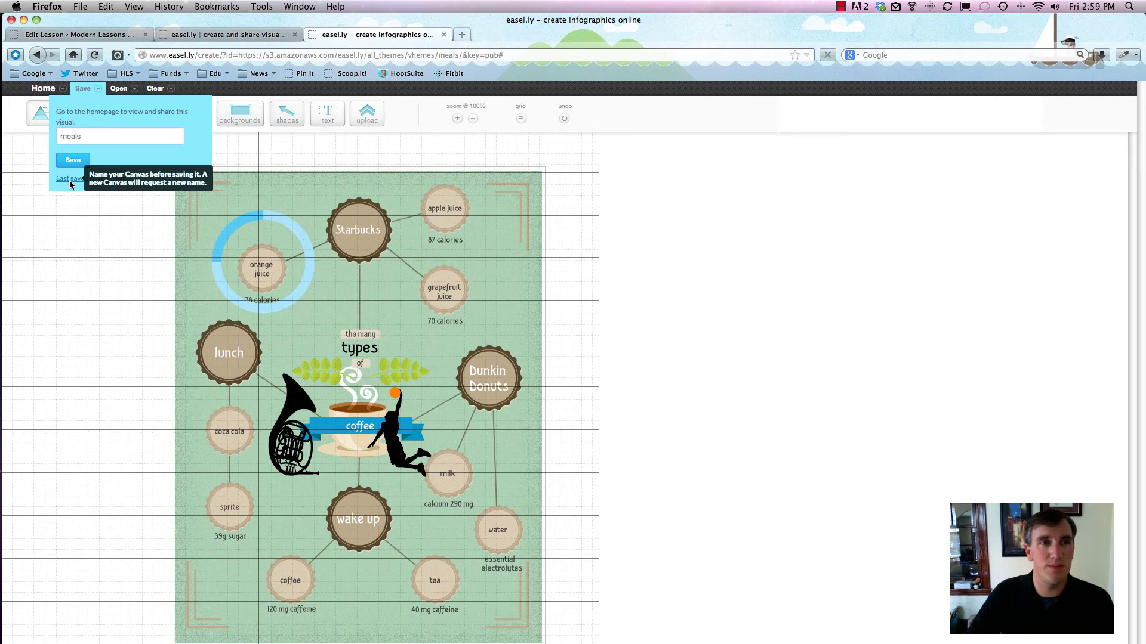
{"action": "left_click", "coordinate": [141, 237]}
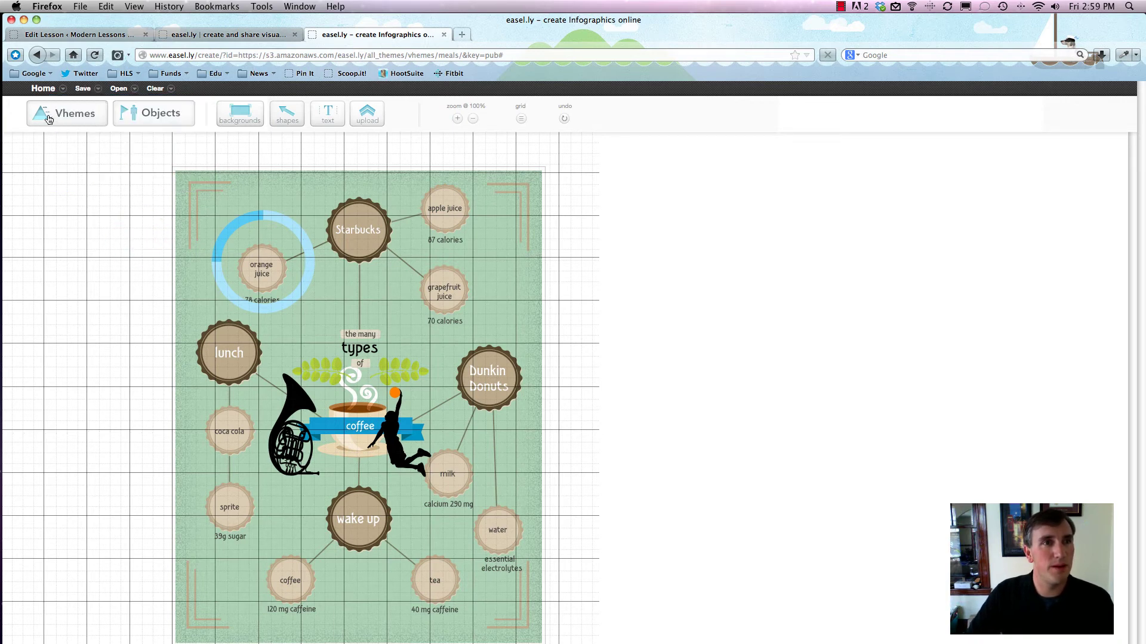
Look through the Open, Home and Clear menus, then exit via Home > Leave
{"action": "left_click", "coordinate": [121, 89]}
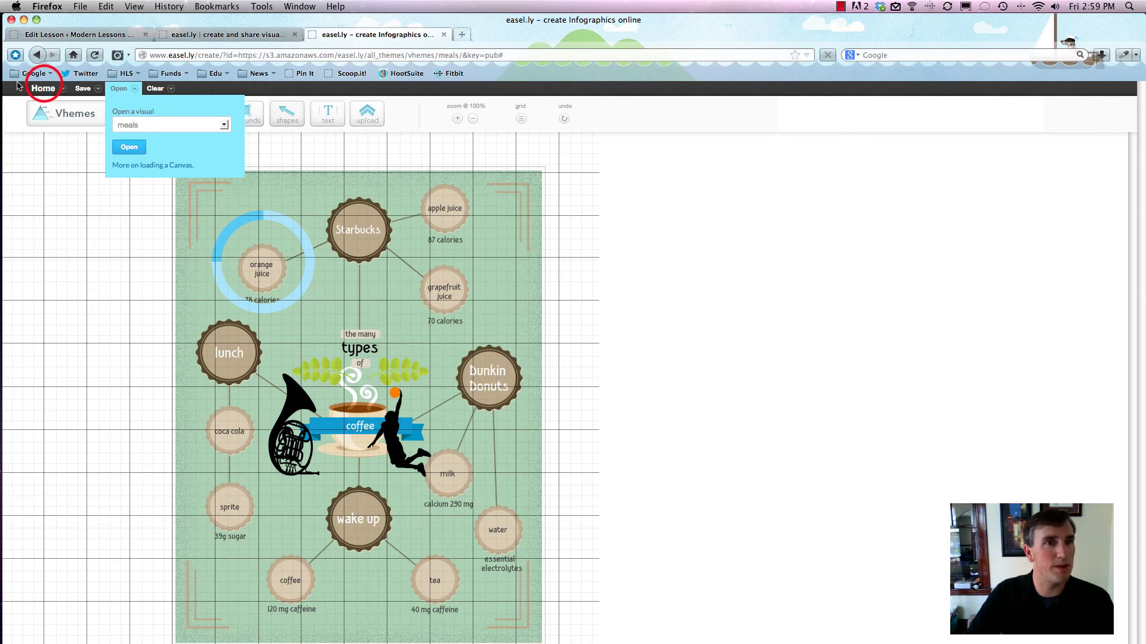
{"action": "left_click", "coordinate": [43, 88]}
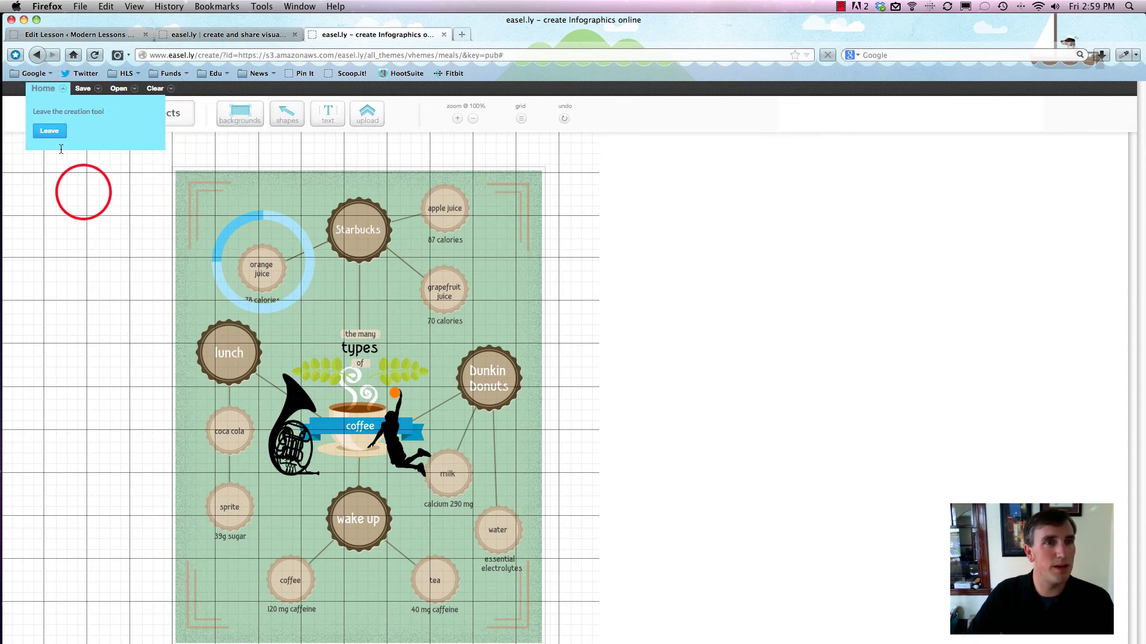
{"action": "left_click", "coordinate": [77, 193]}
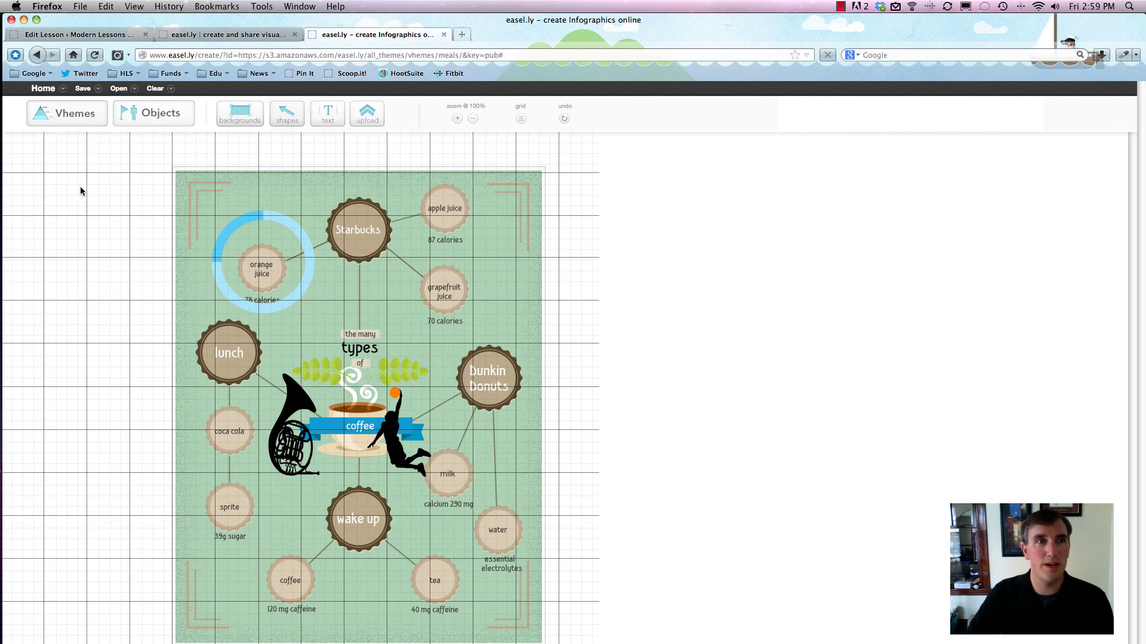
{"action": "left_click", "coordinate": [154, 90]}
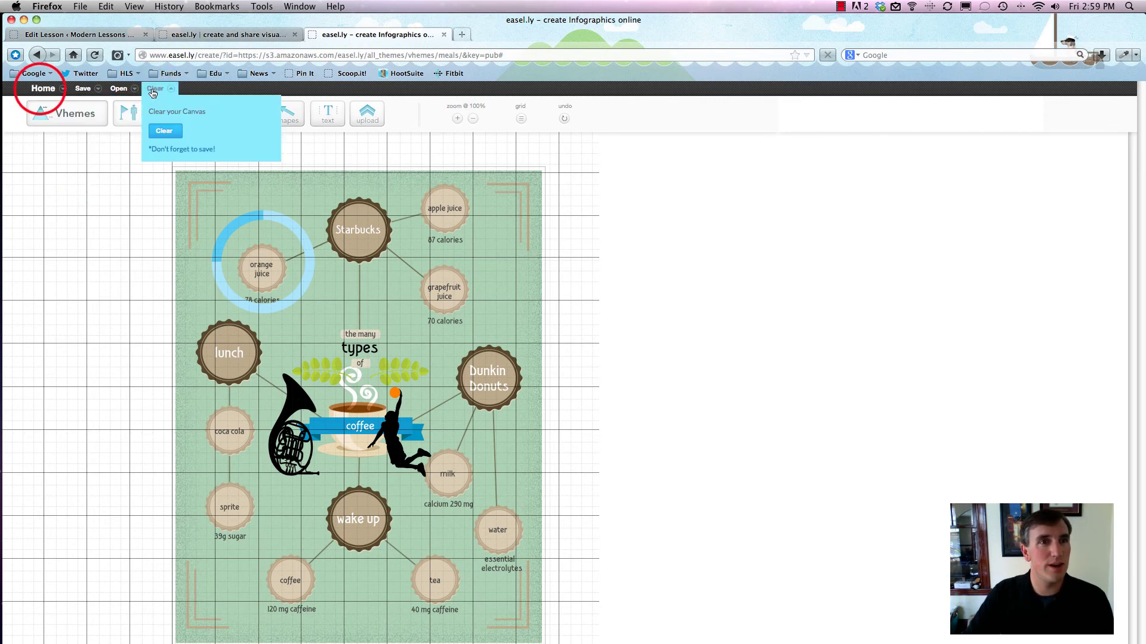
{"action": "left_click", "coordinate": [43, 89]}
{"action": "left_click", "coordinate": [52, 133]}
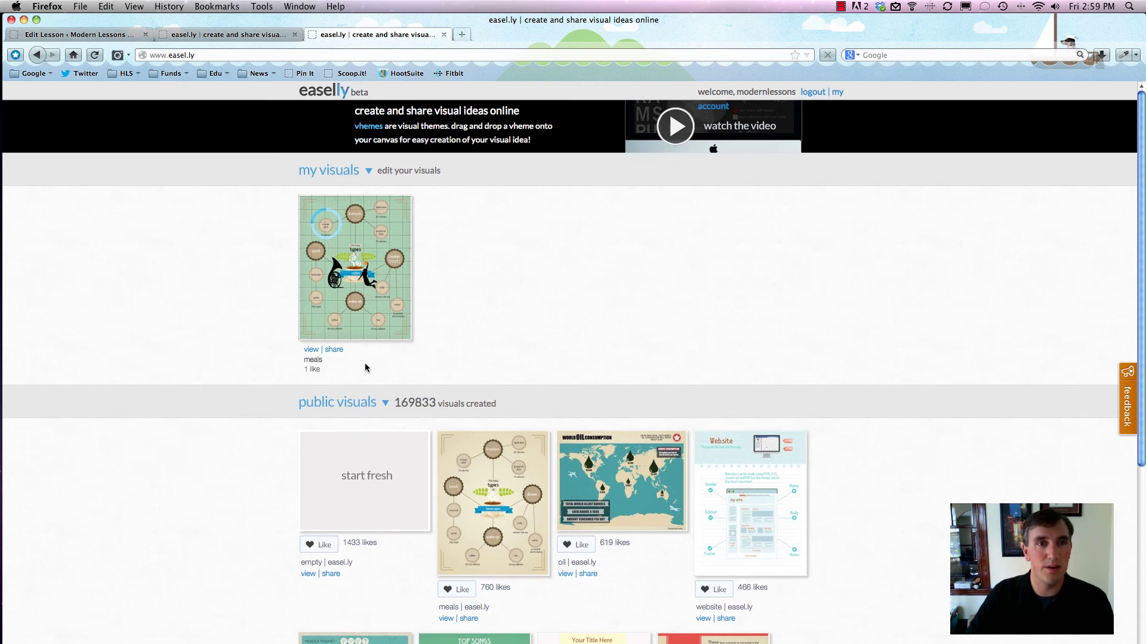
{"action": "left_click", "coordinate": [334, 351]}
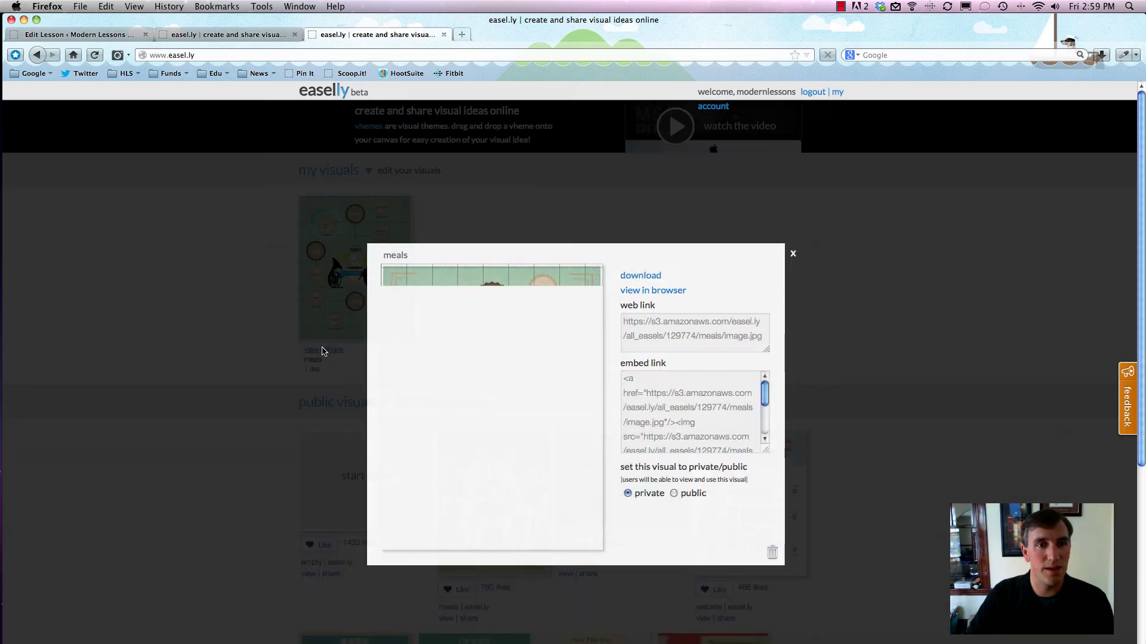
{"action": "left_click", "coordinate": [649, 326]}
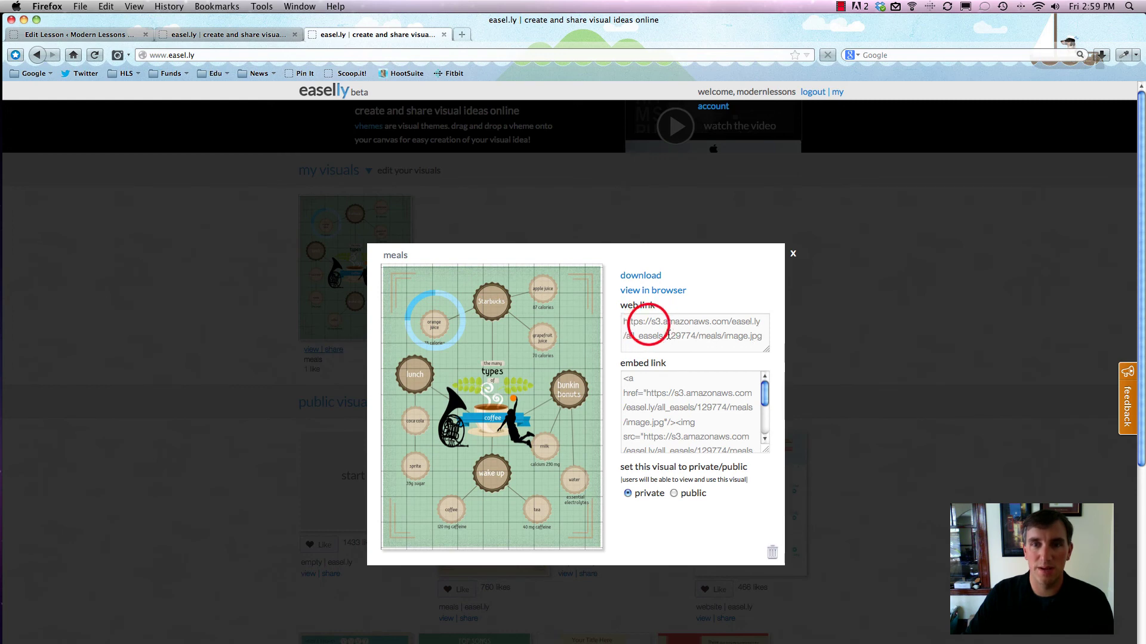
{"action": "left_click", "coordinate": [647, 328]}
{"action": "key", "text": "super+c"}
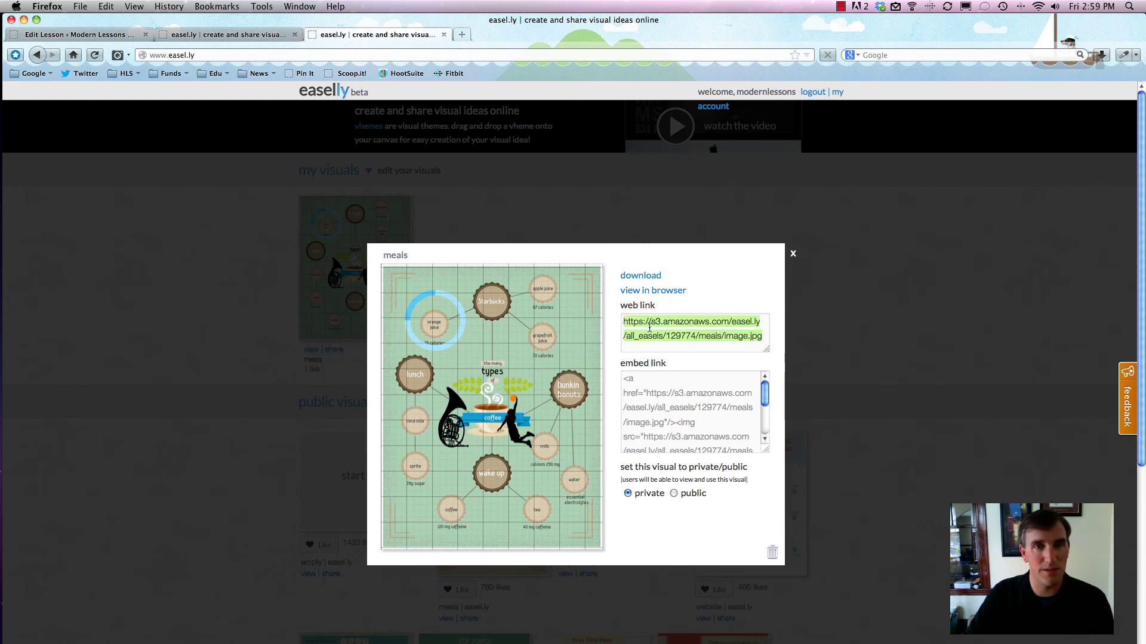
{"action": "key", "text": "super+t"}
{"action": "key", "text": "super+v"}
{"action": "key", "text": "Return"}
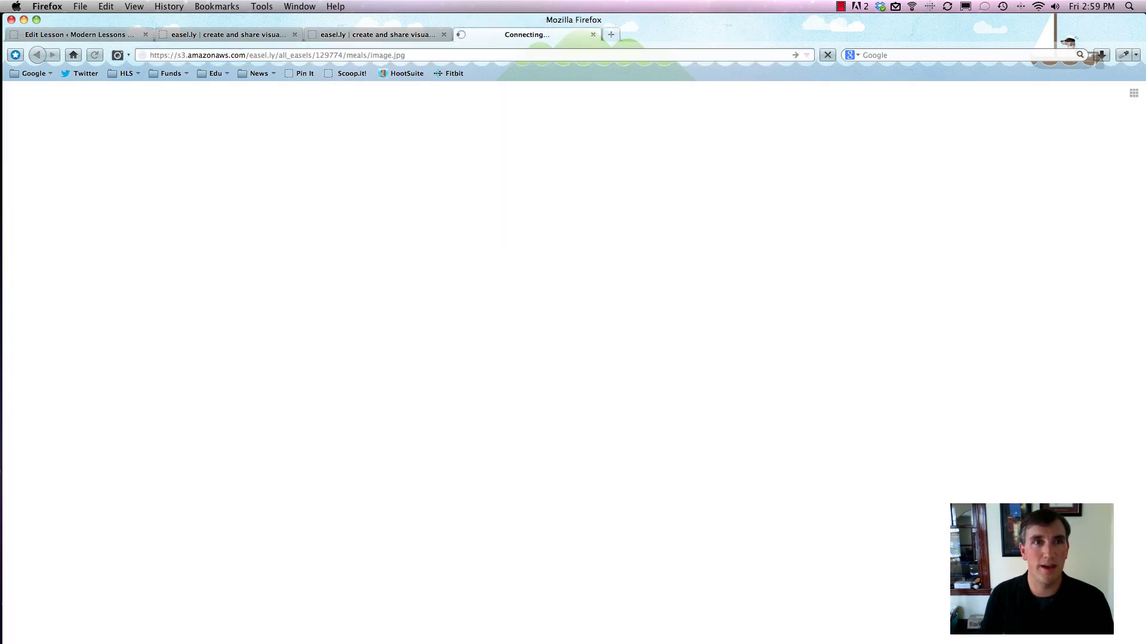
{"action": "left_click", "coordinate": [550, 196]}
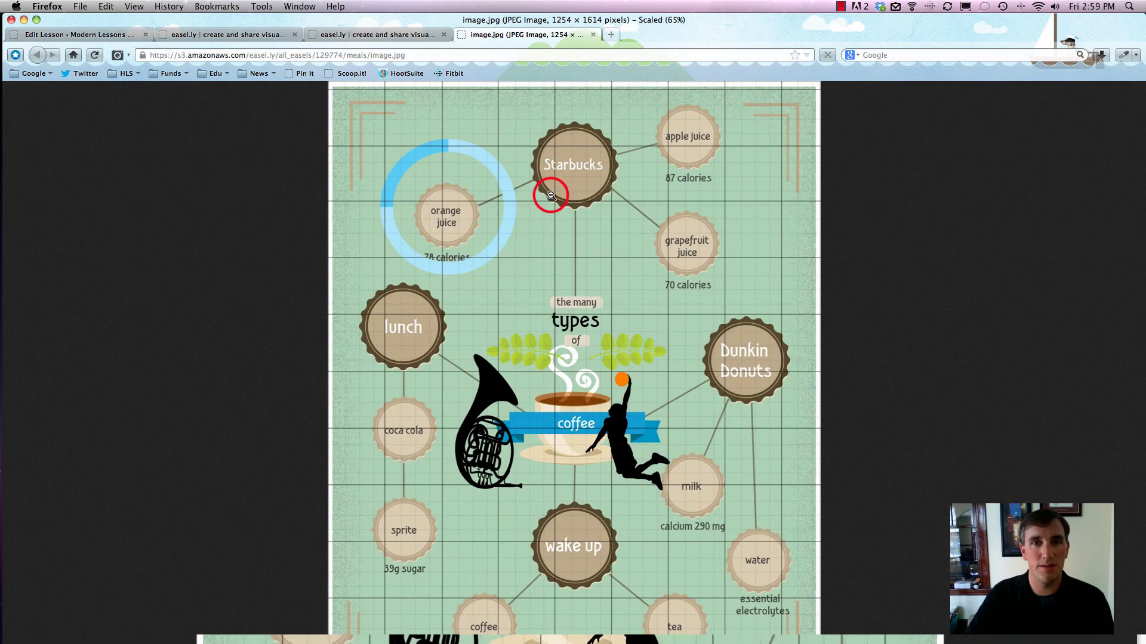
{"action": "key", "text": "super+w"}
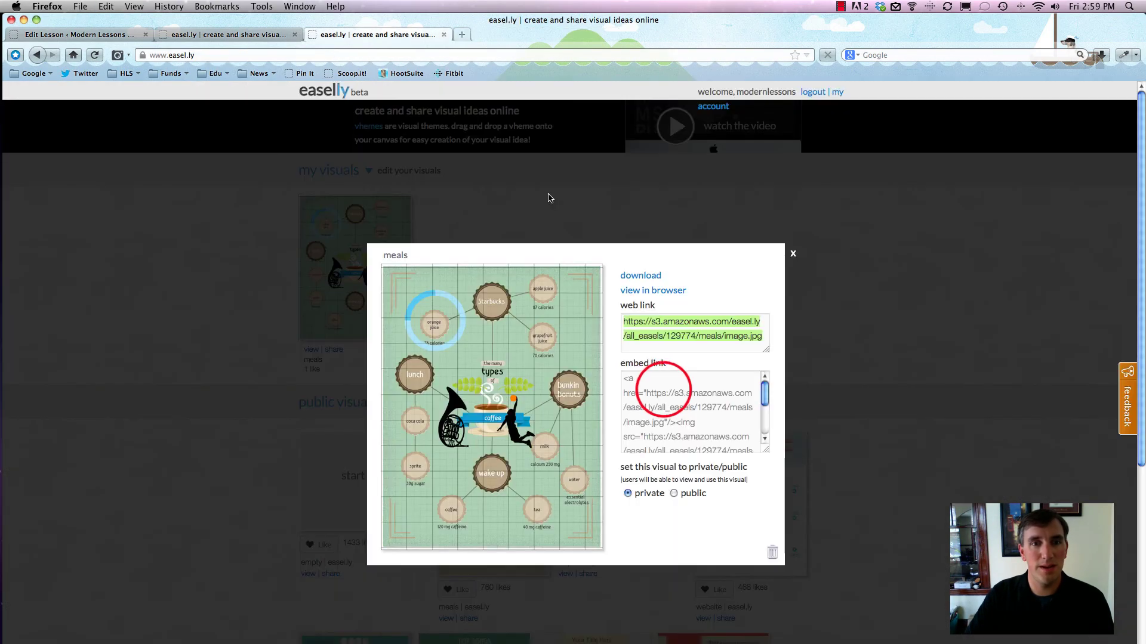
{"action": "left_click", "coordinate": [660, 388]}
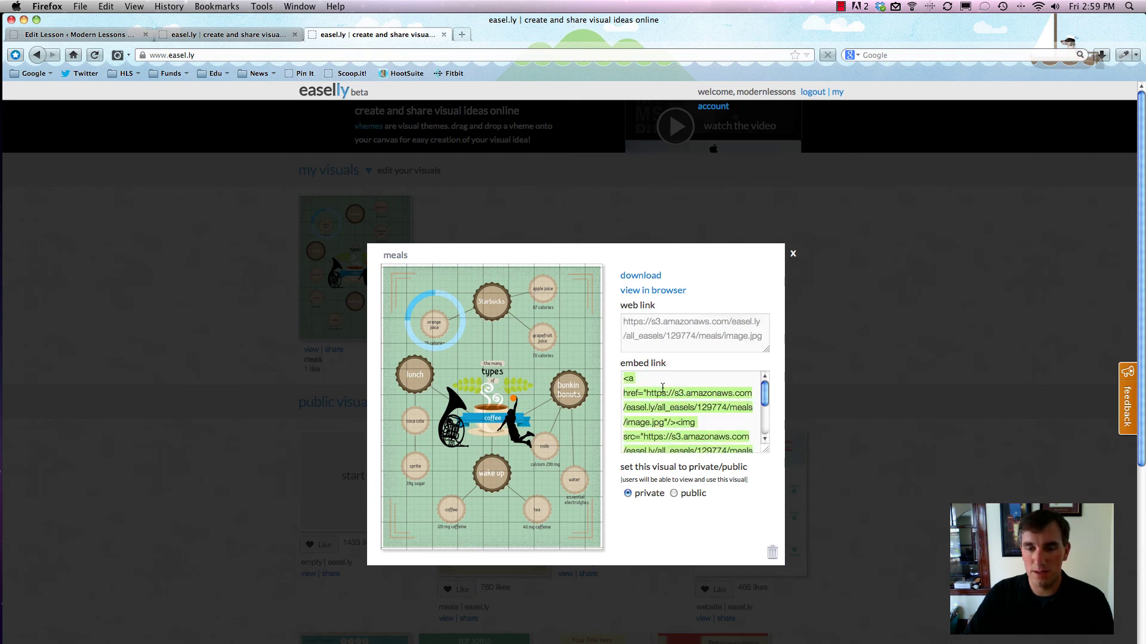
{"action": "left_click", "coordinate": [673, 493]}
{"action": "left_click", "coordinate": [628, 494]}
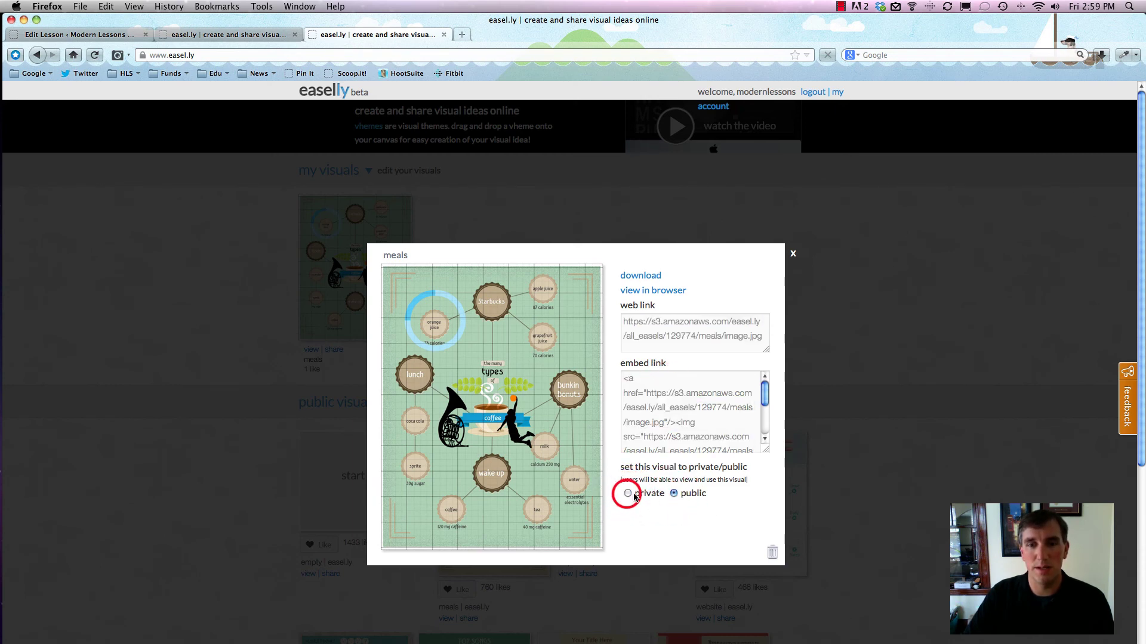
{"action": "left_click", "coordinate": [680, 400]}
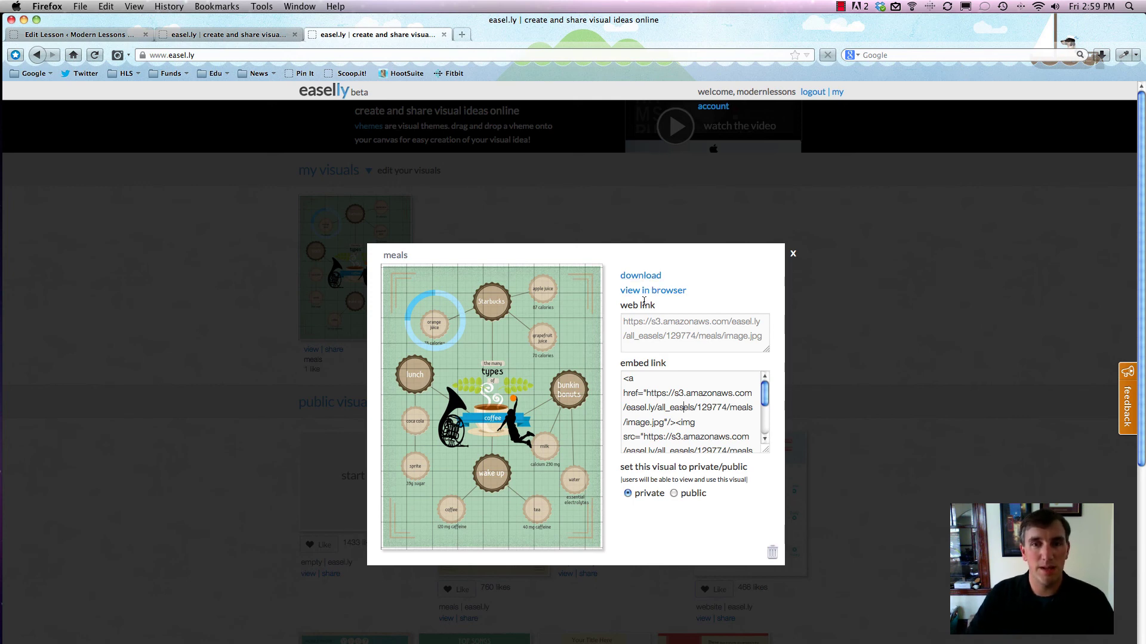
{"action": "left_click", "coordinate": [792, 253]}
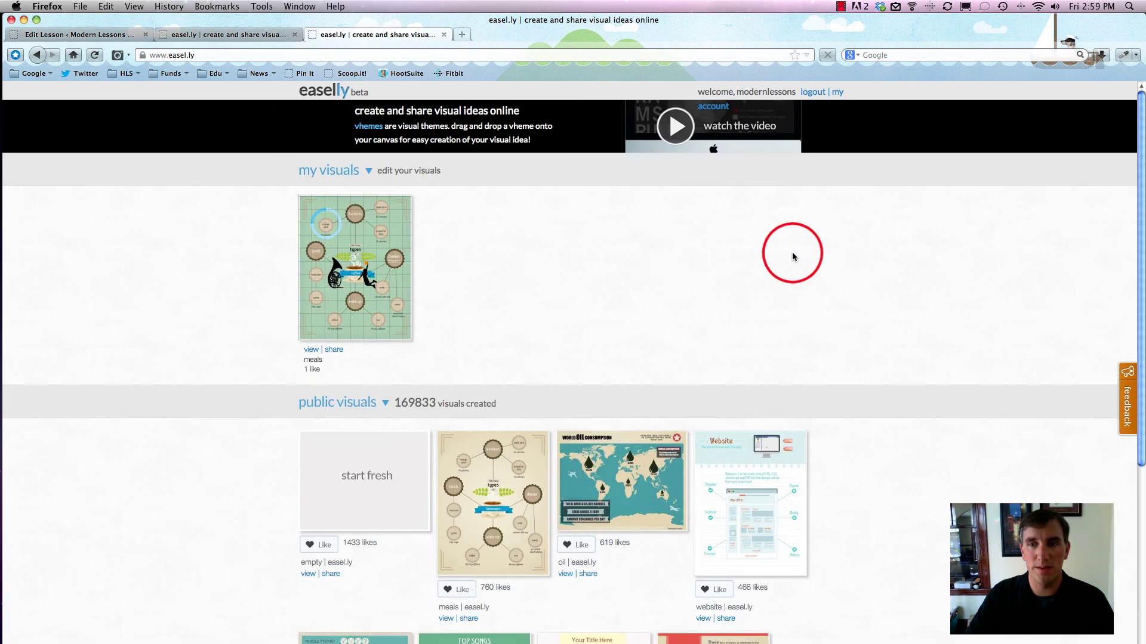
{"action": "scroll", "coordinate": [794, 254], "scroll_direction": "down", "scroll_amount": 1}
{"action": "scroll", "coordinate": [797, 257], "scroll_direction": "down", "scroll_amount": 8}
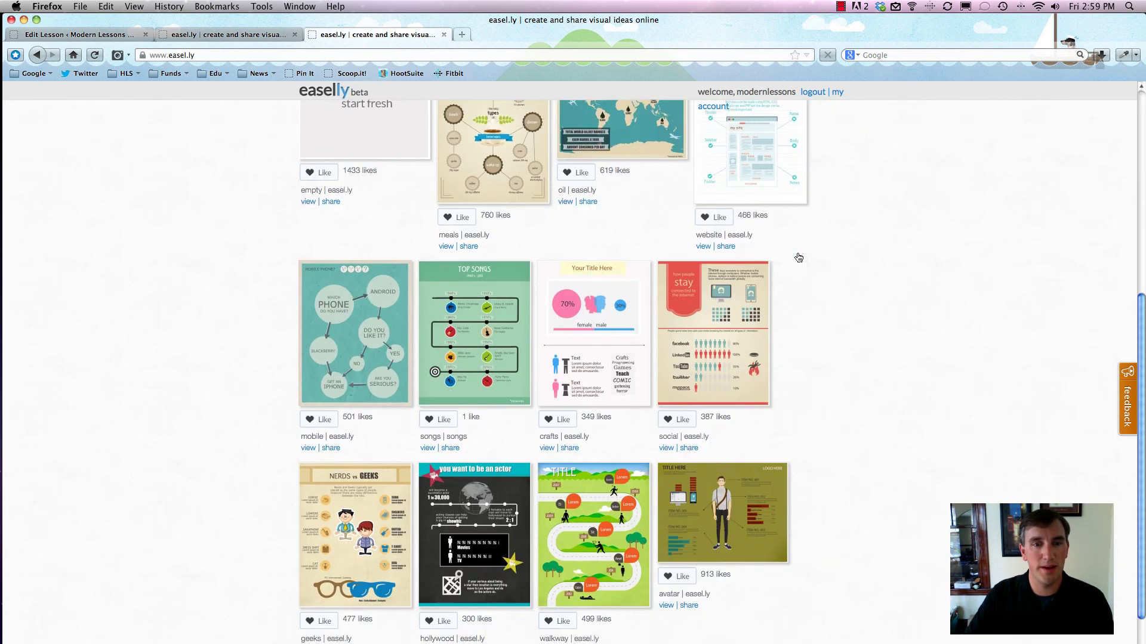
{"action": "scroll", "coordinate": [796, 256], "scroll_direction": "up", "scroll_amount": 8}
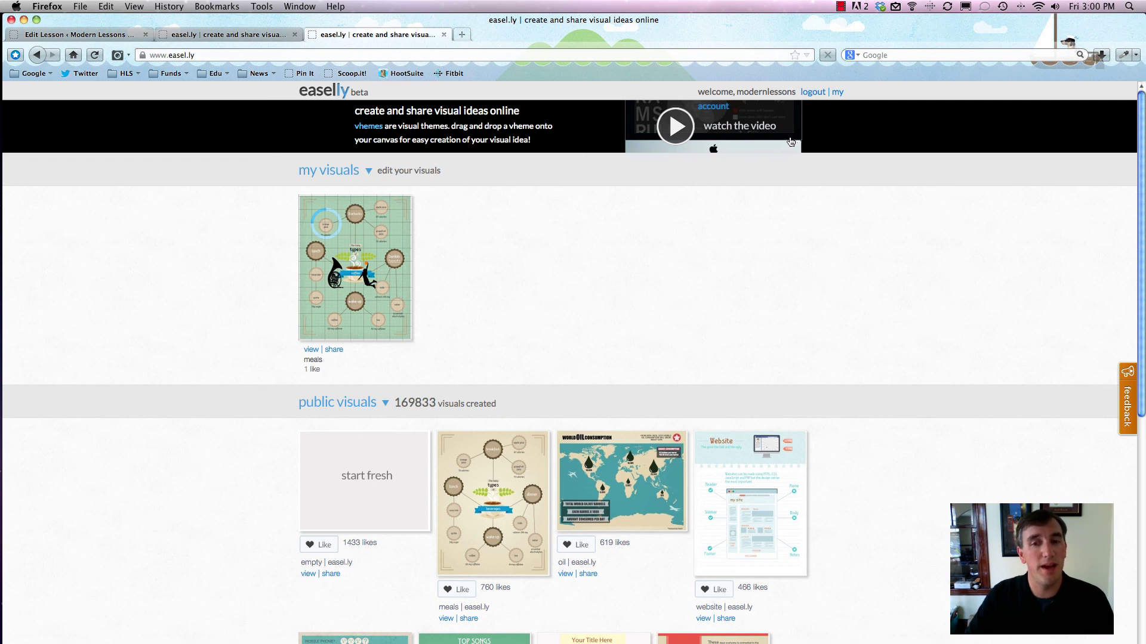
{"action": "left_click", "coordinate": [678, 251]}
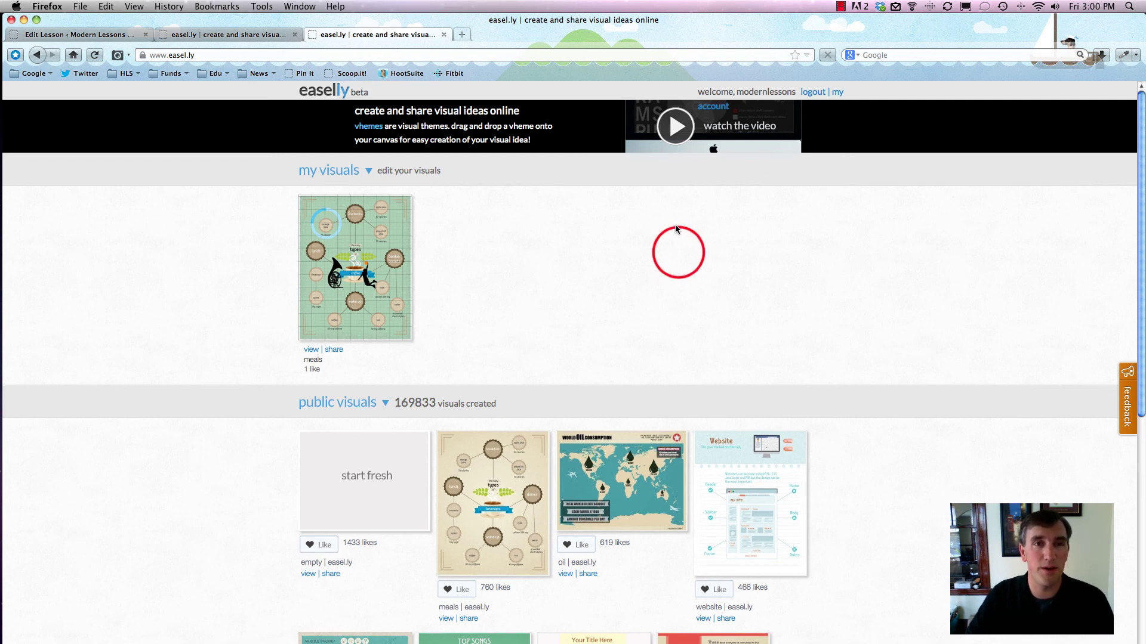